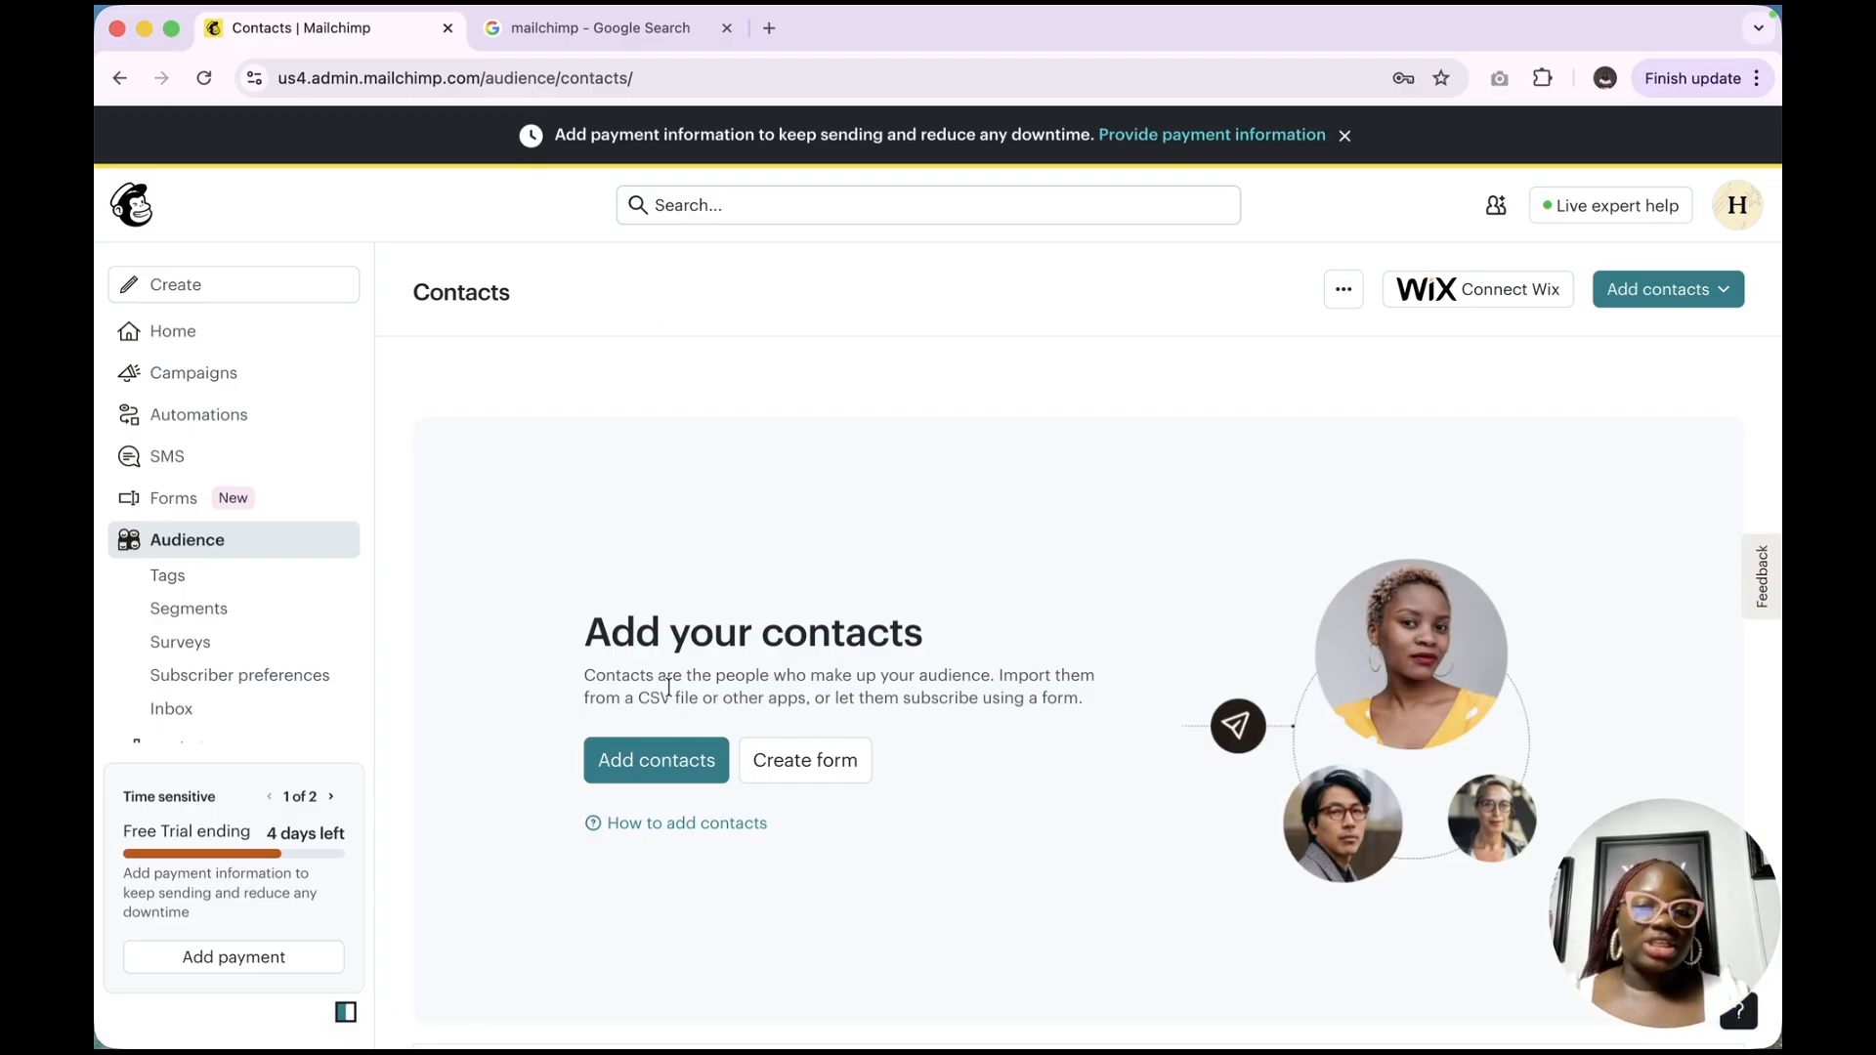
Open the contact import page and review the available methods for adding contacts
left_click(705, 776)
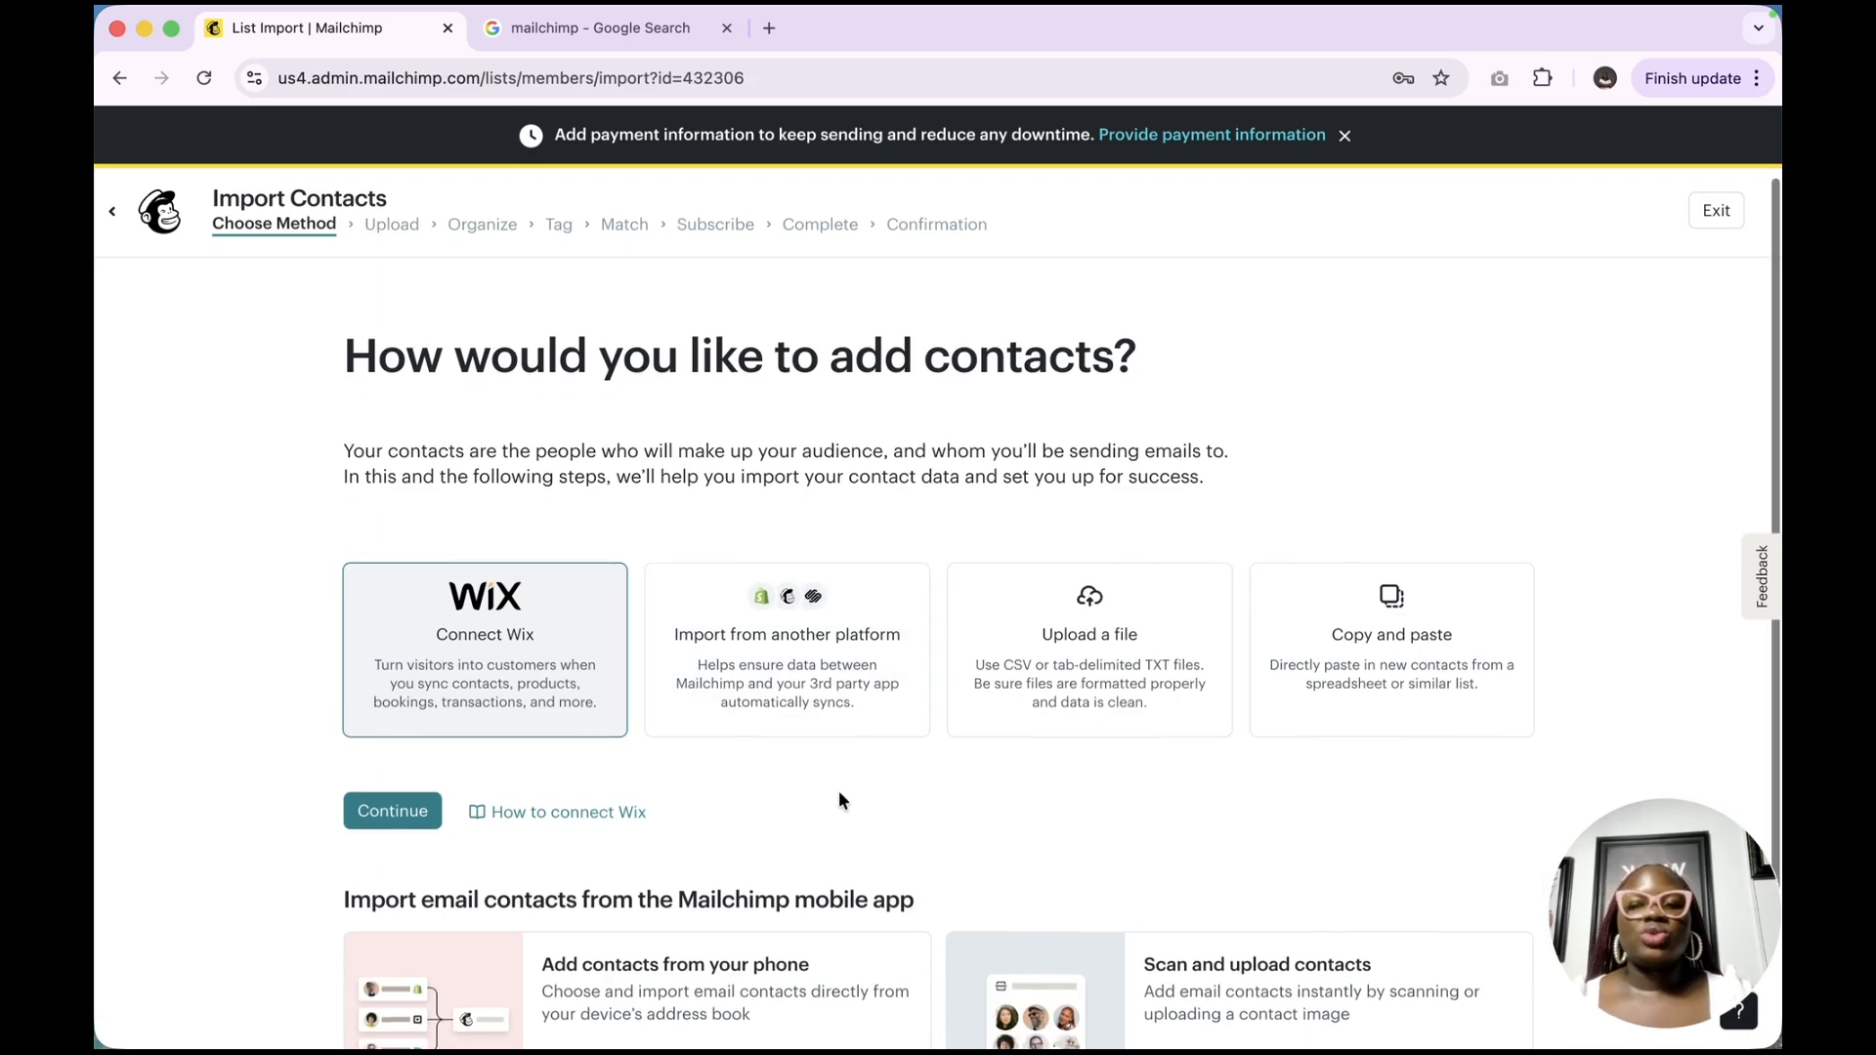
scroll(838, 795, "down", 3)
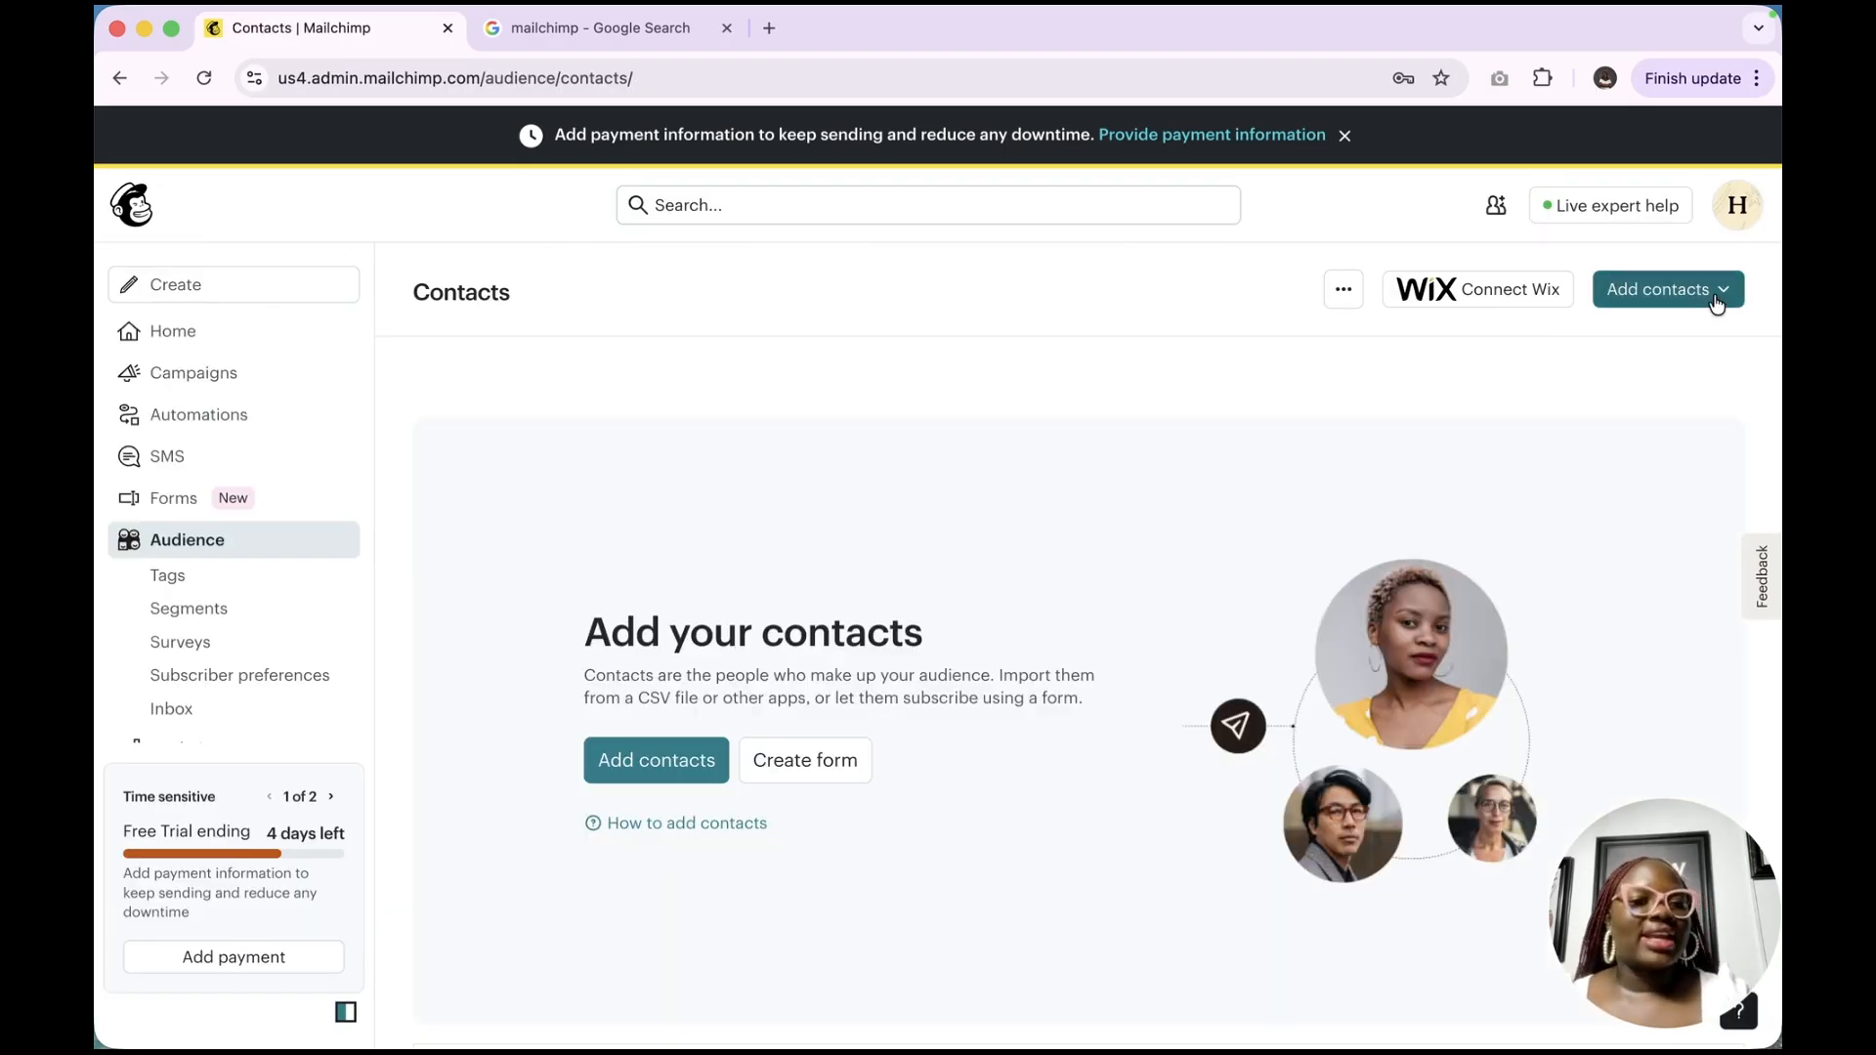
Start adding a single contact and fill in the email address, first name and last name from the saved autofill entry
left_click(1716, 302)
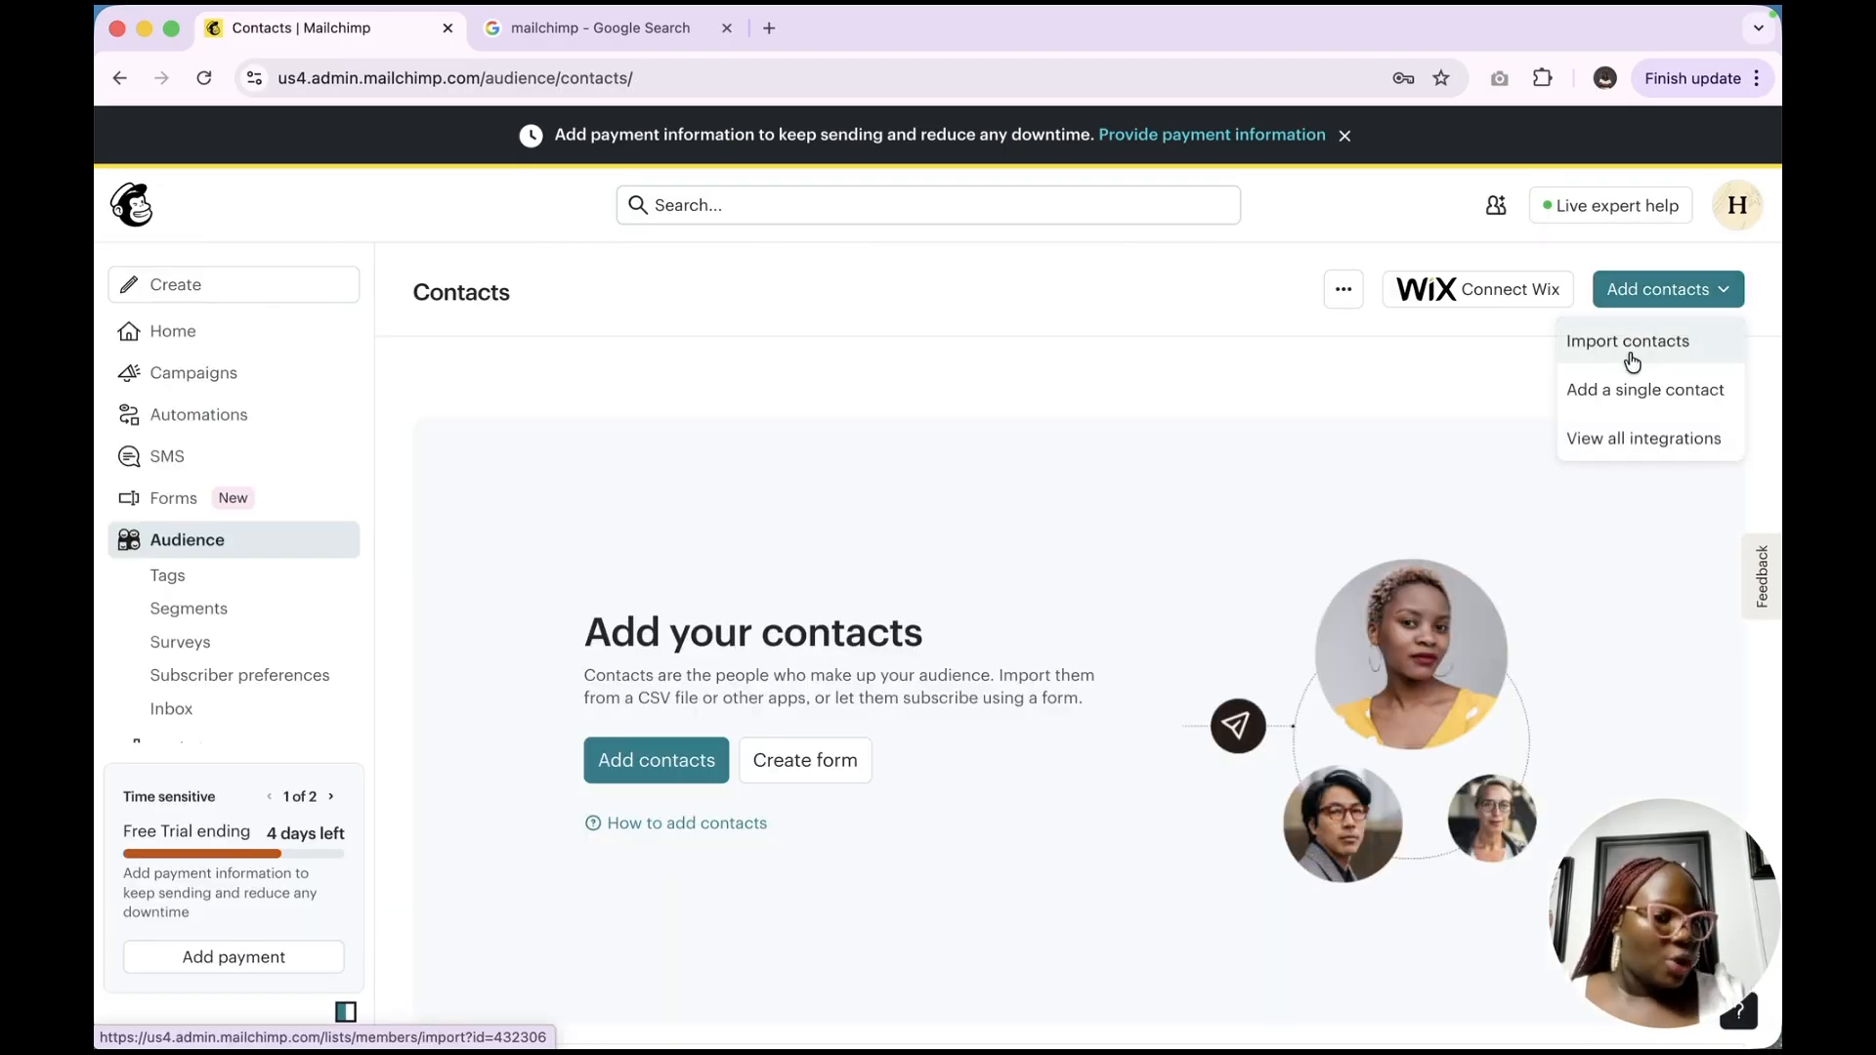
left_click(1624, 393)
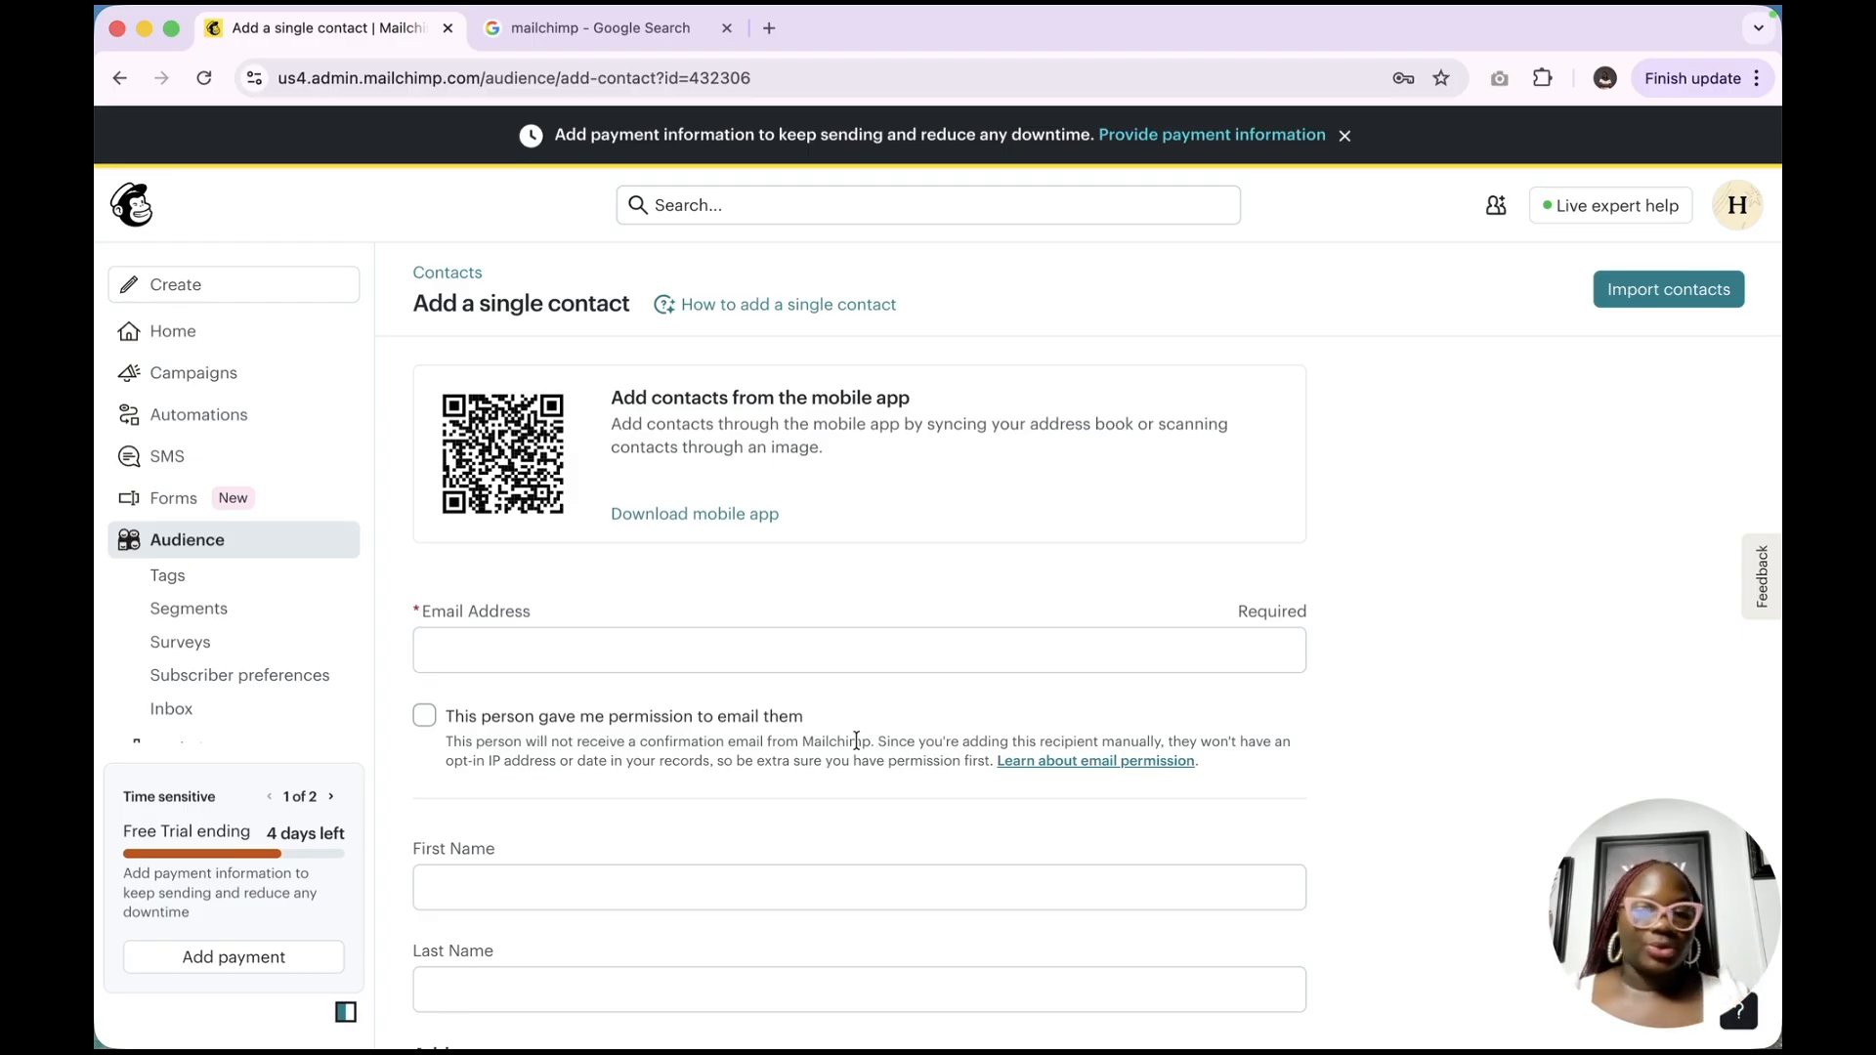
scroll(856, 741, "down", 2)
left_click(771, 548)
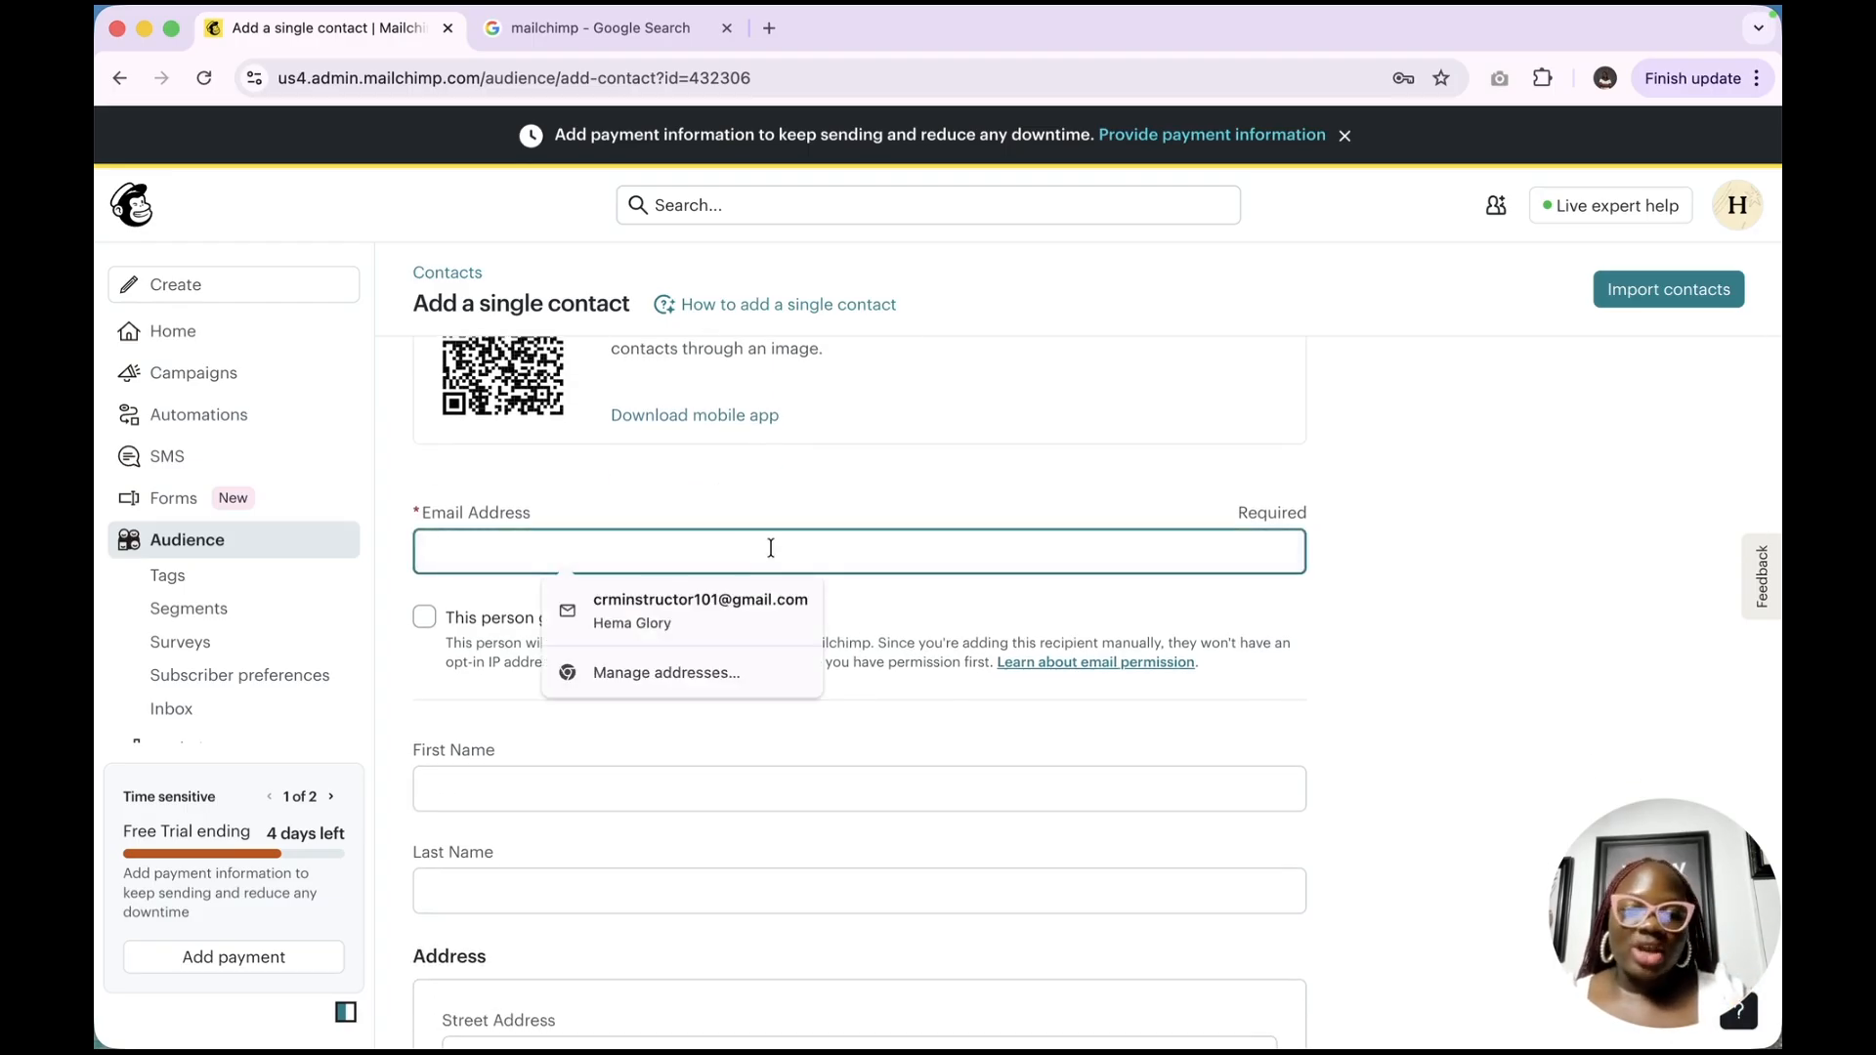
left_click(782, 602)
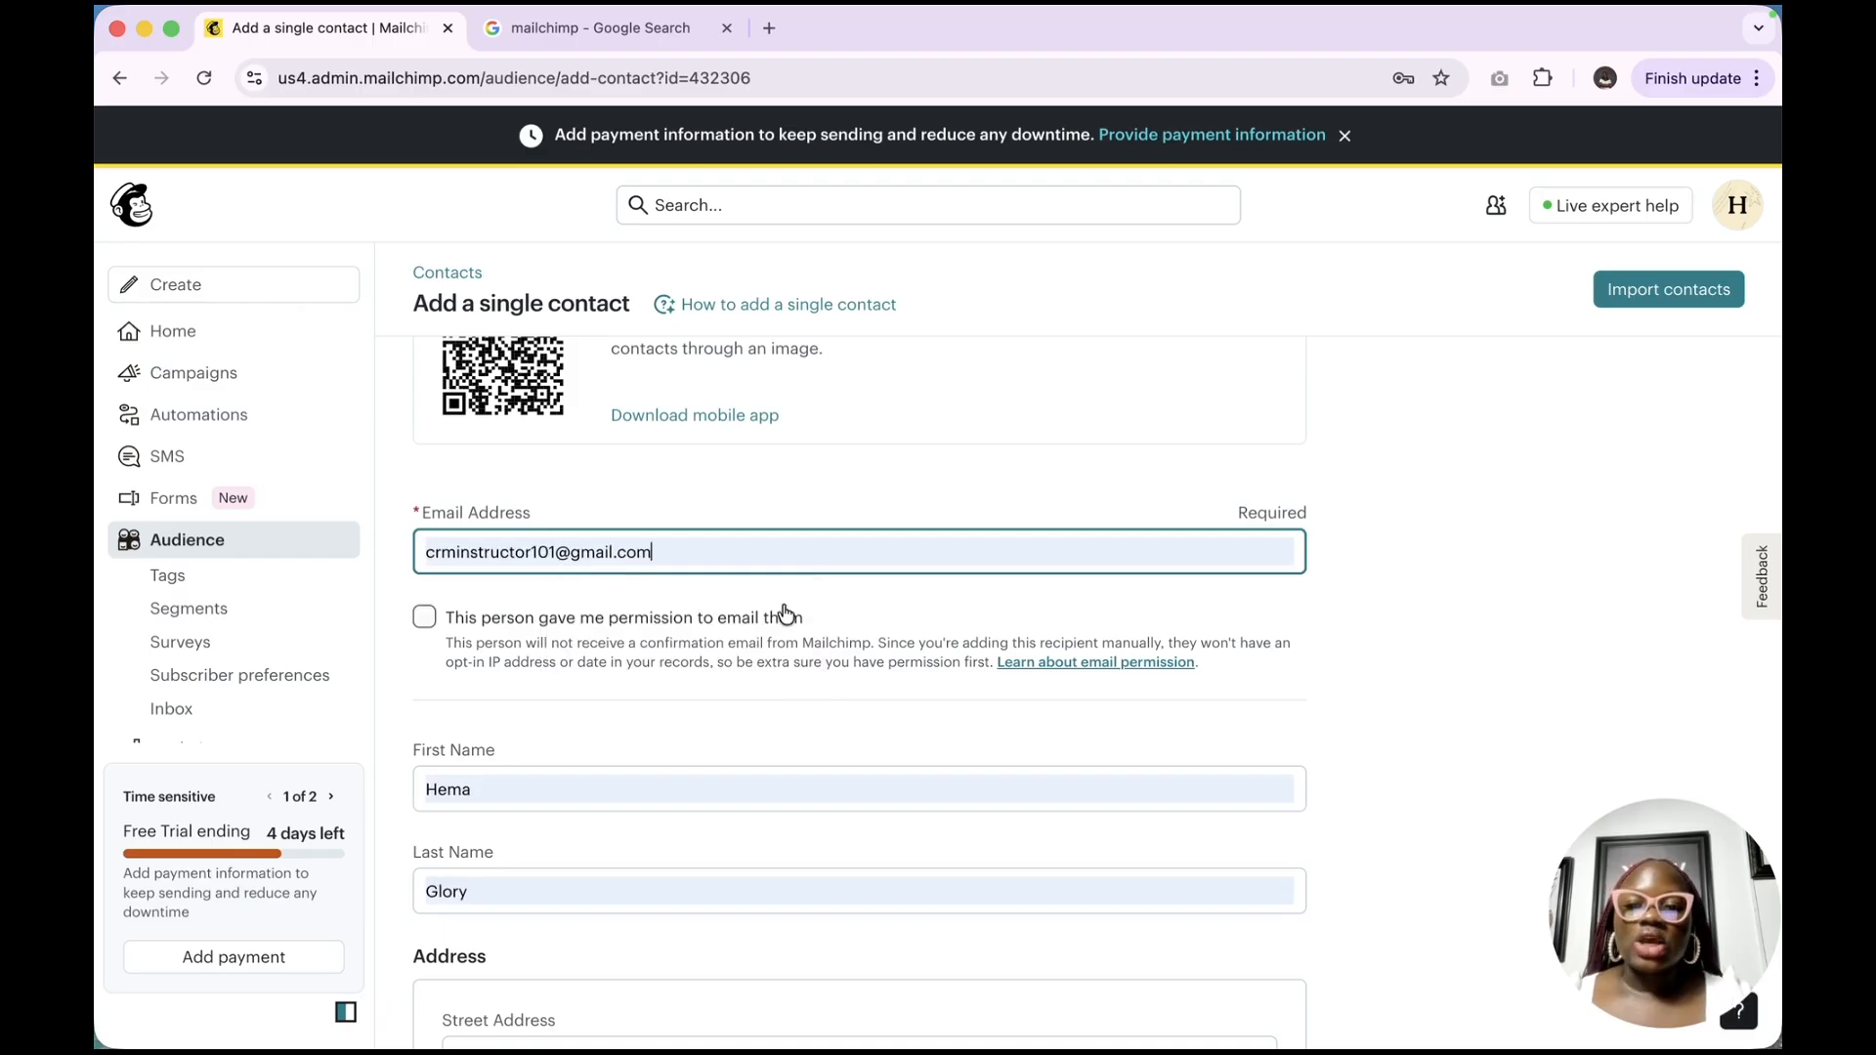
Review the contact form's optional address, phone number, birthday, company and tag fields
scroll(778, 615, "down", 3)
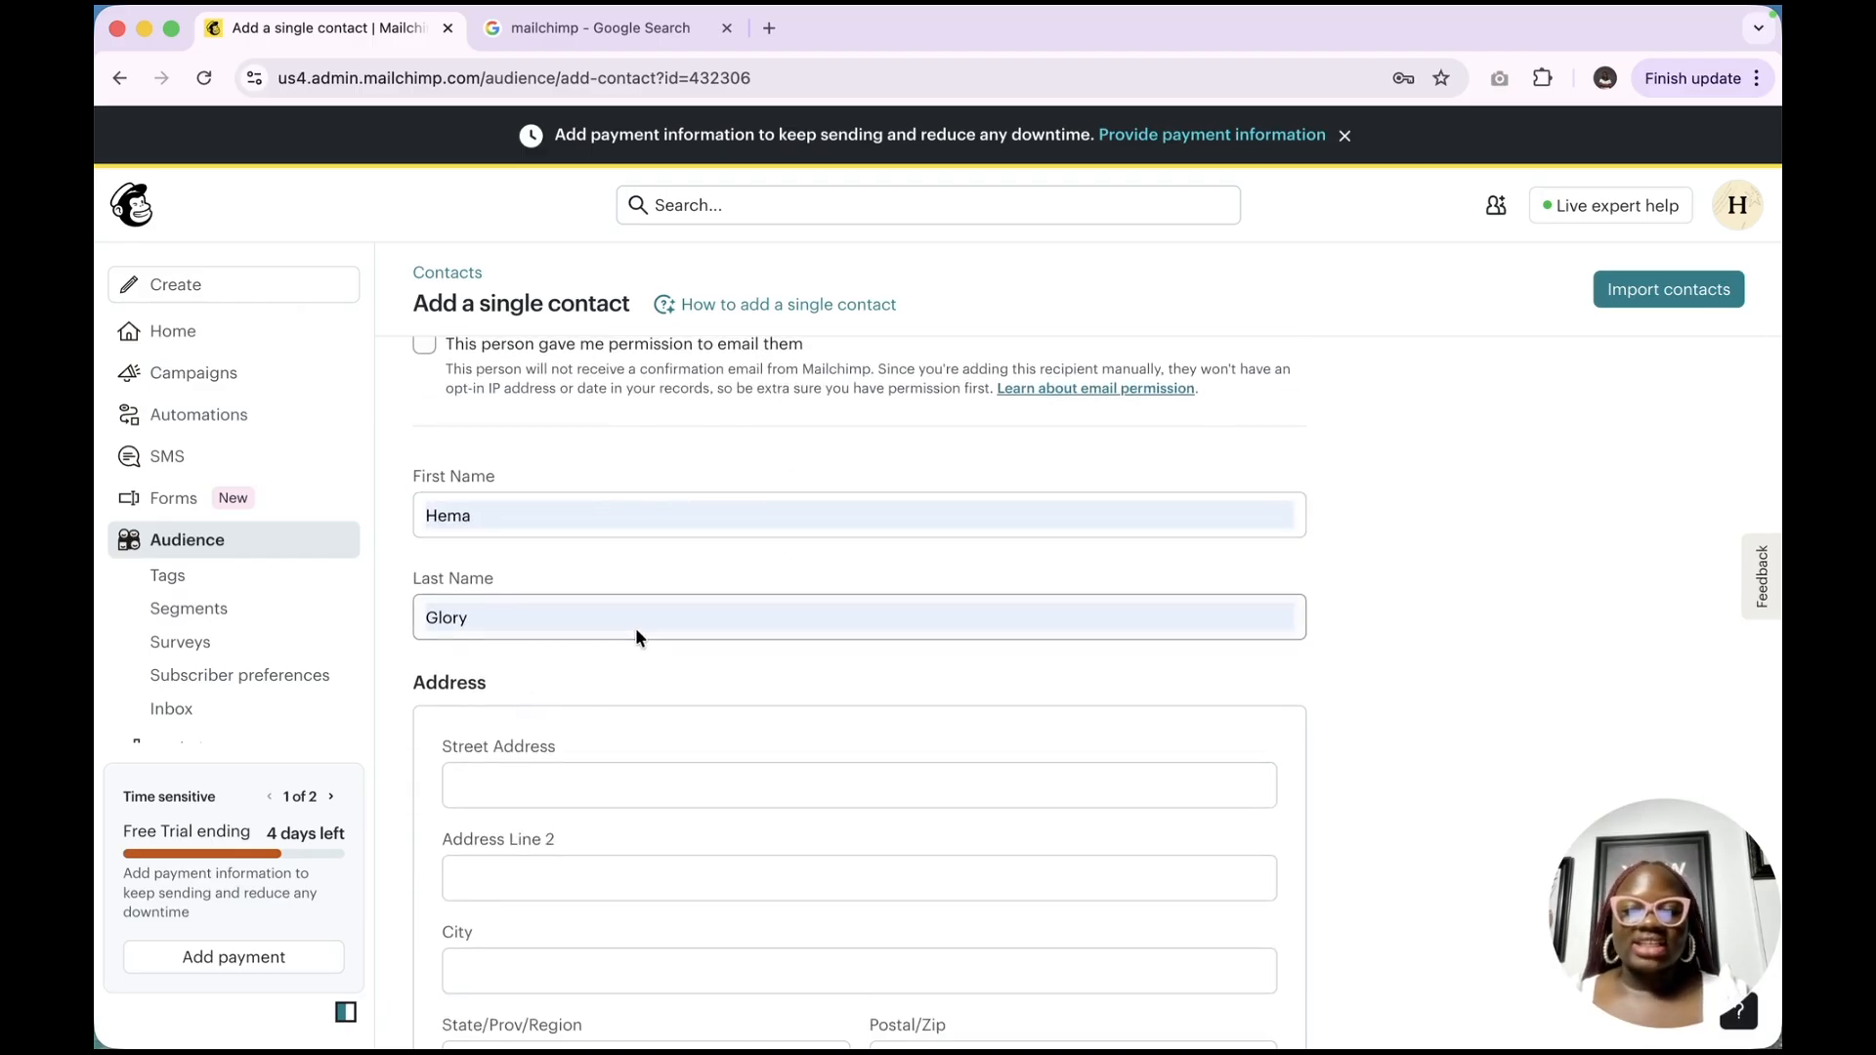
scroll(636, 636, "down", 3)
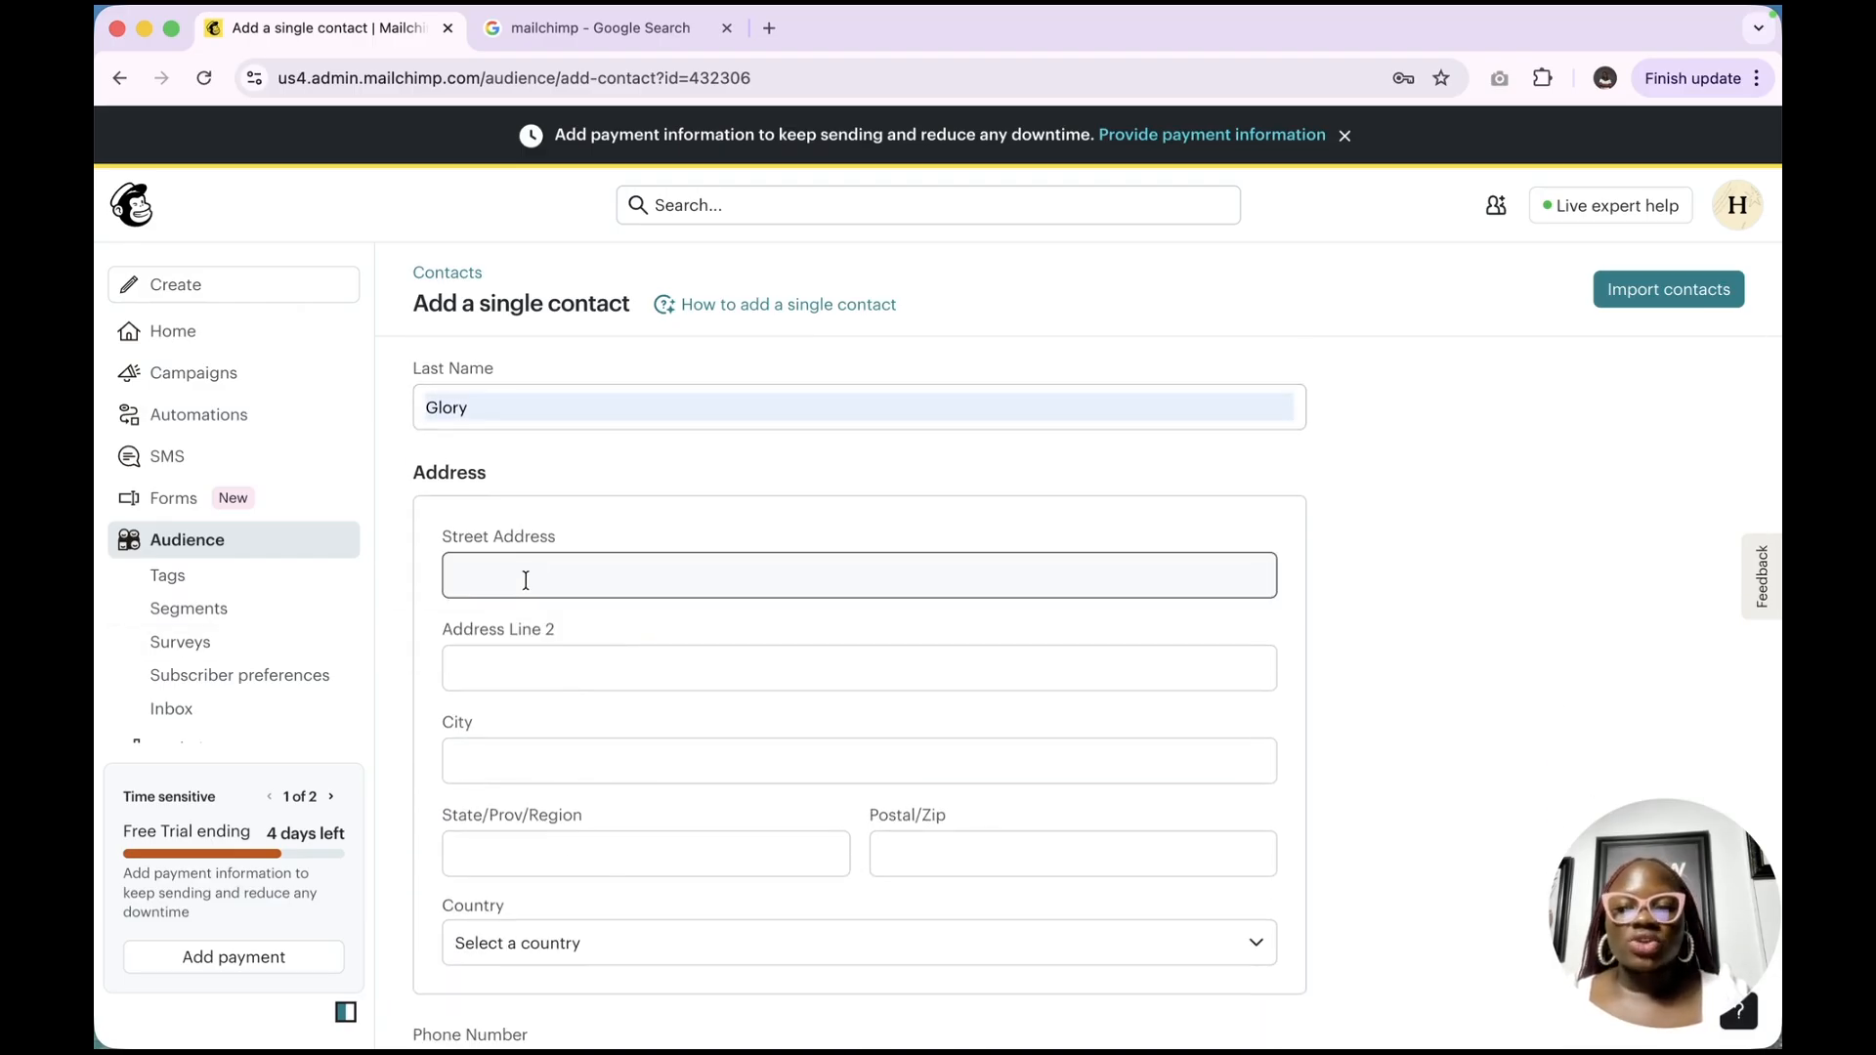
scroll(561, 818, "down", 7)
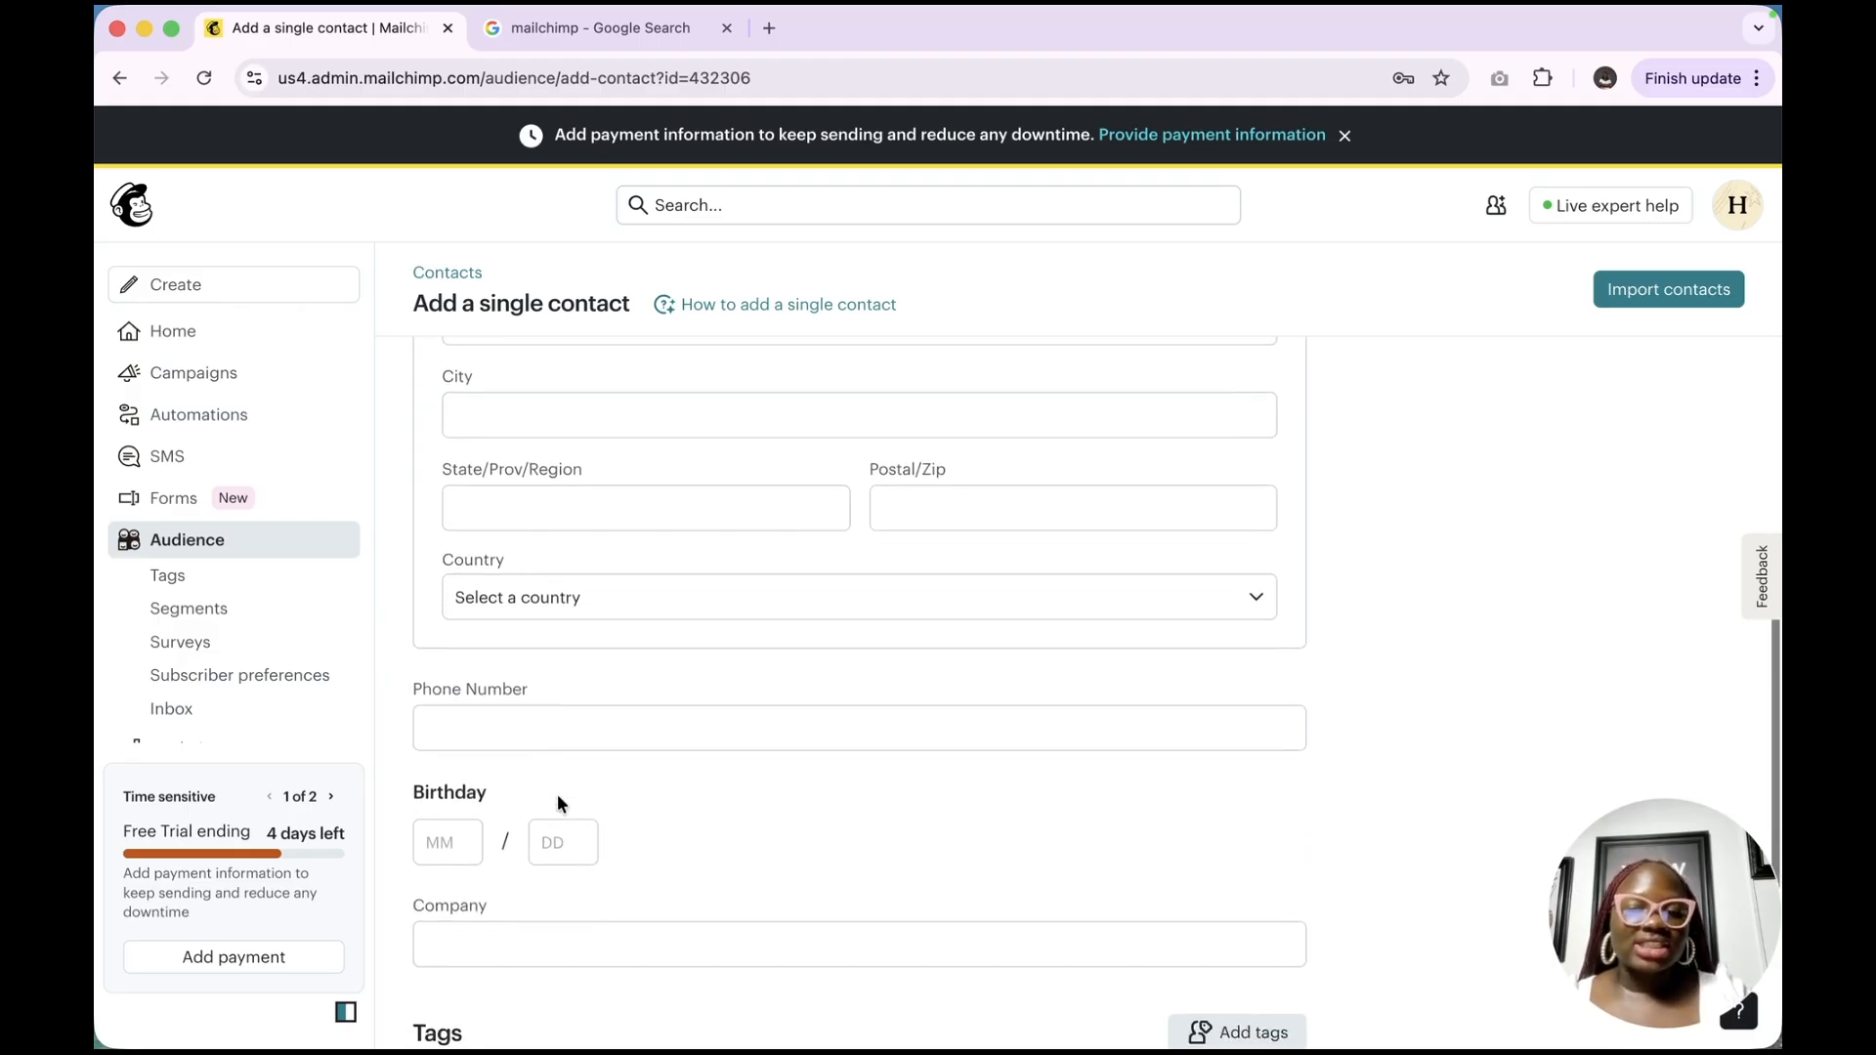
left_click(686, 688)
scroll(671, 783, "down", 2)
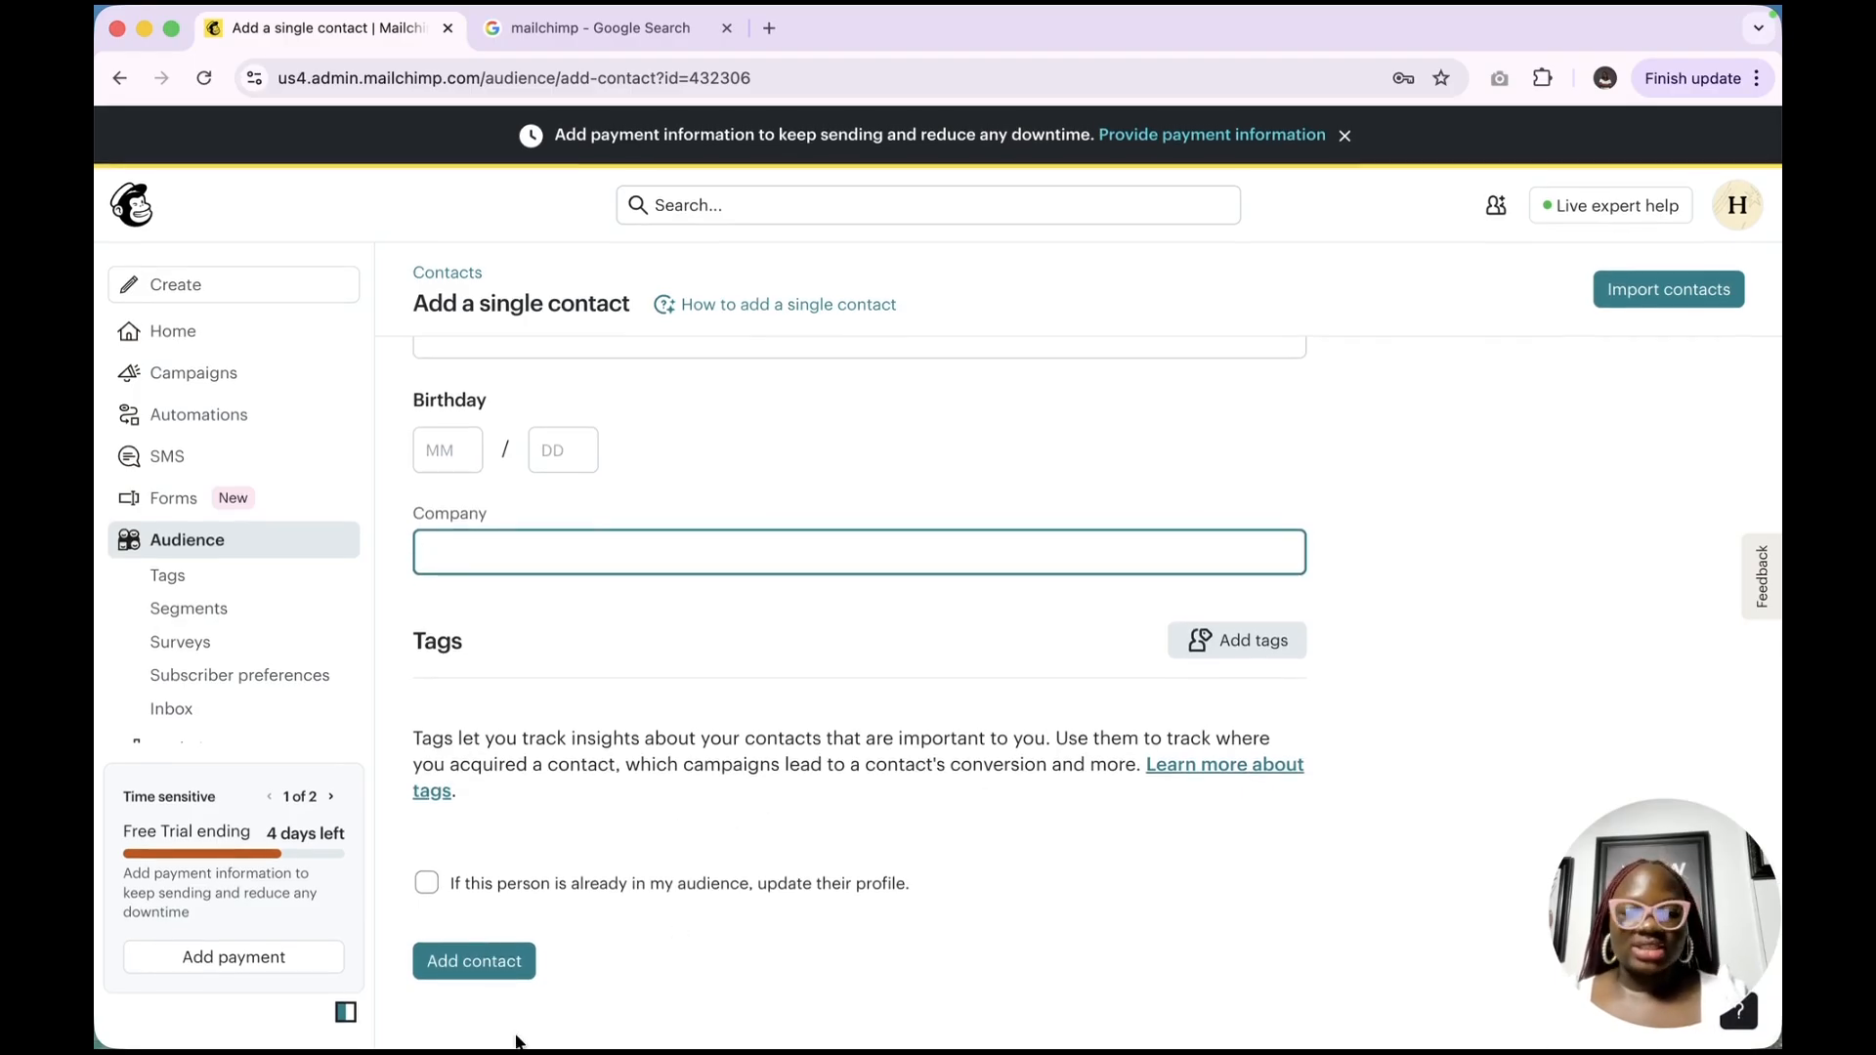
Try to add the contact with the option to update an existing profile left off
left_click(426, 883)
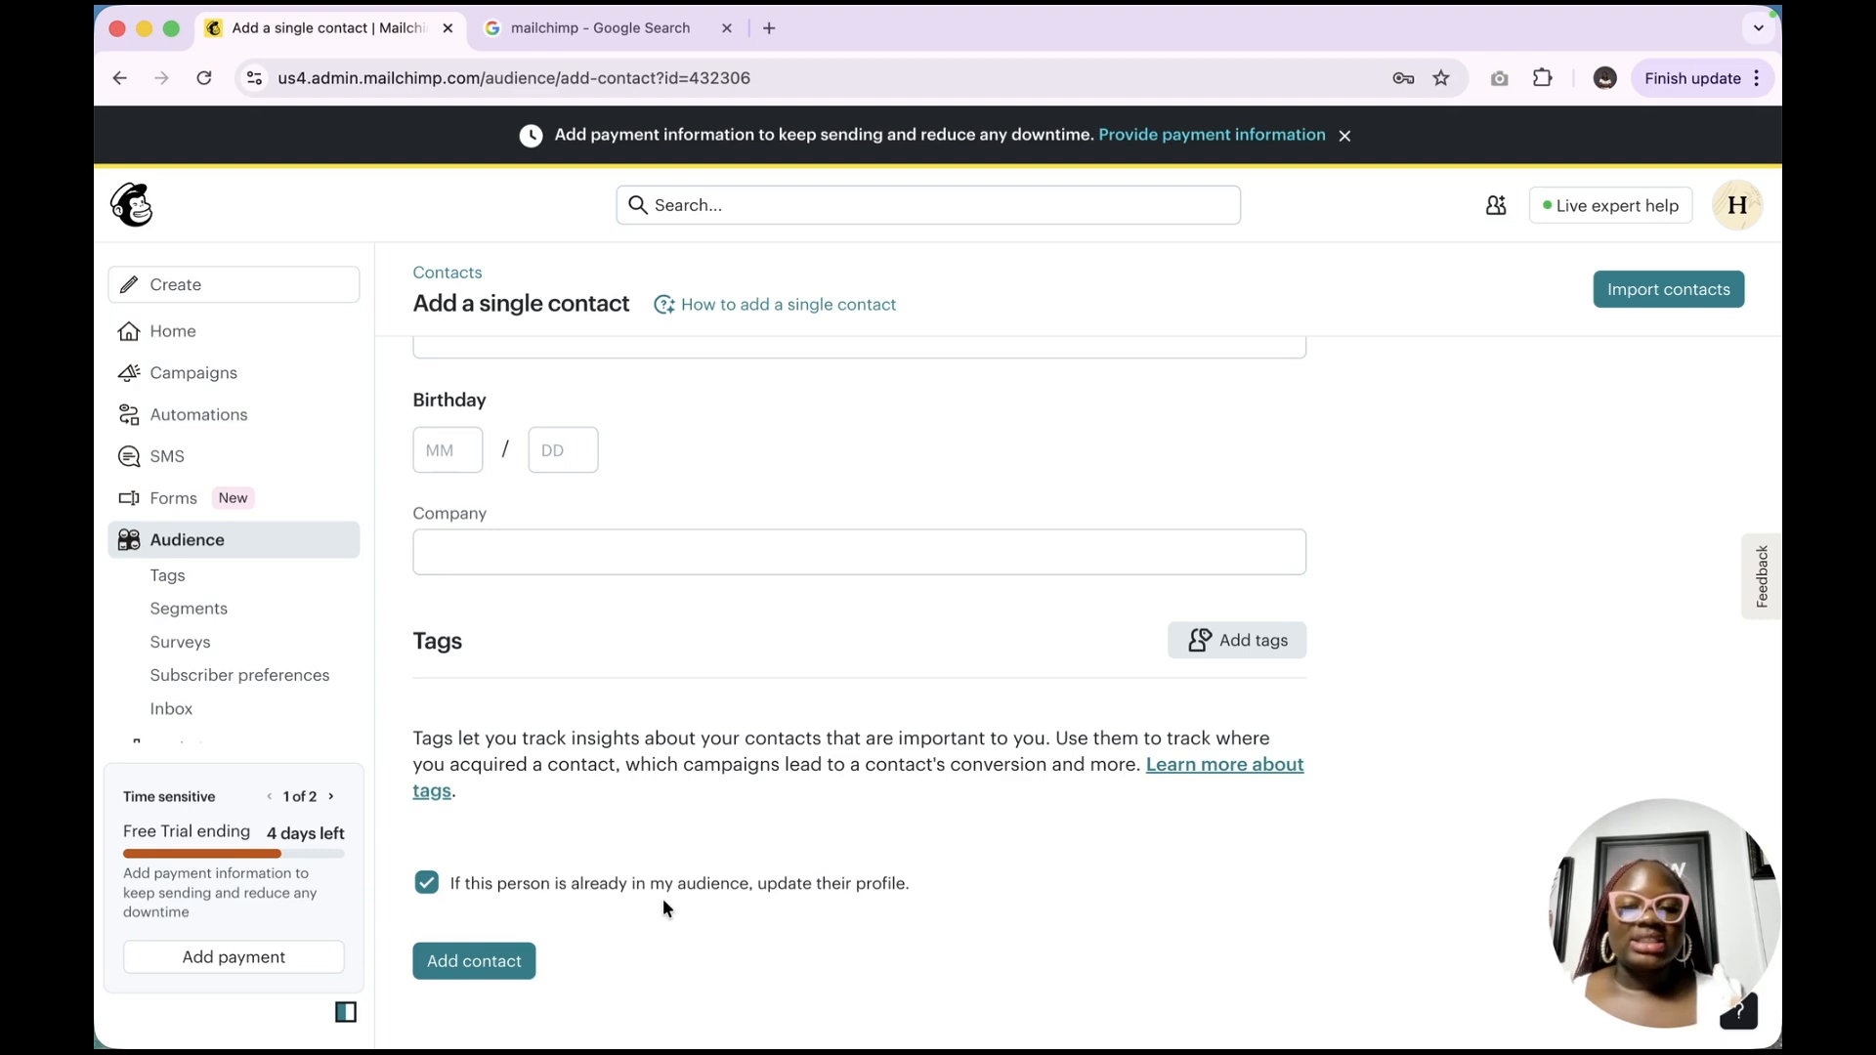
left_click(428, 887)
left_click(471, 960)
scroll(568, 857, "up", 2)
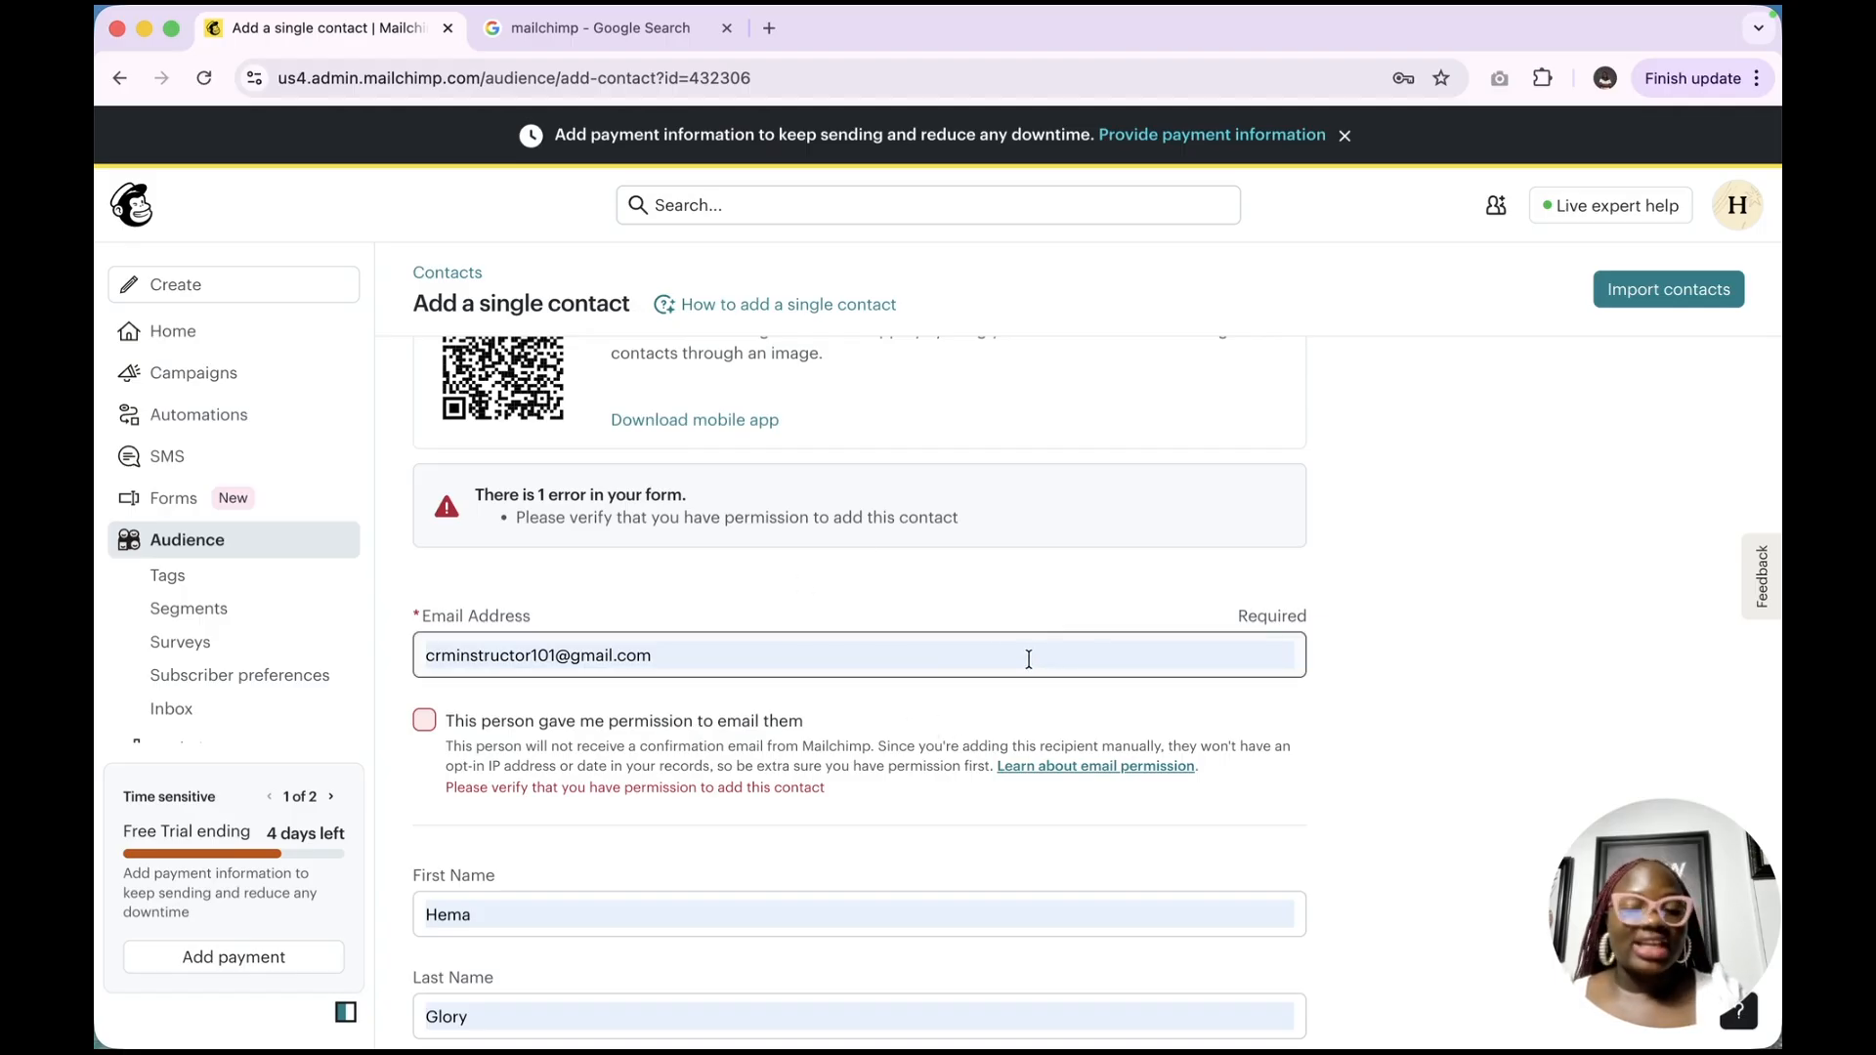
Mark that this person gave permission to be emailed and add the contact to the audience
left_click(430, 721)
scroll(432, 723, "down", 10)
left_click(461, 961)
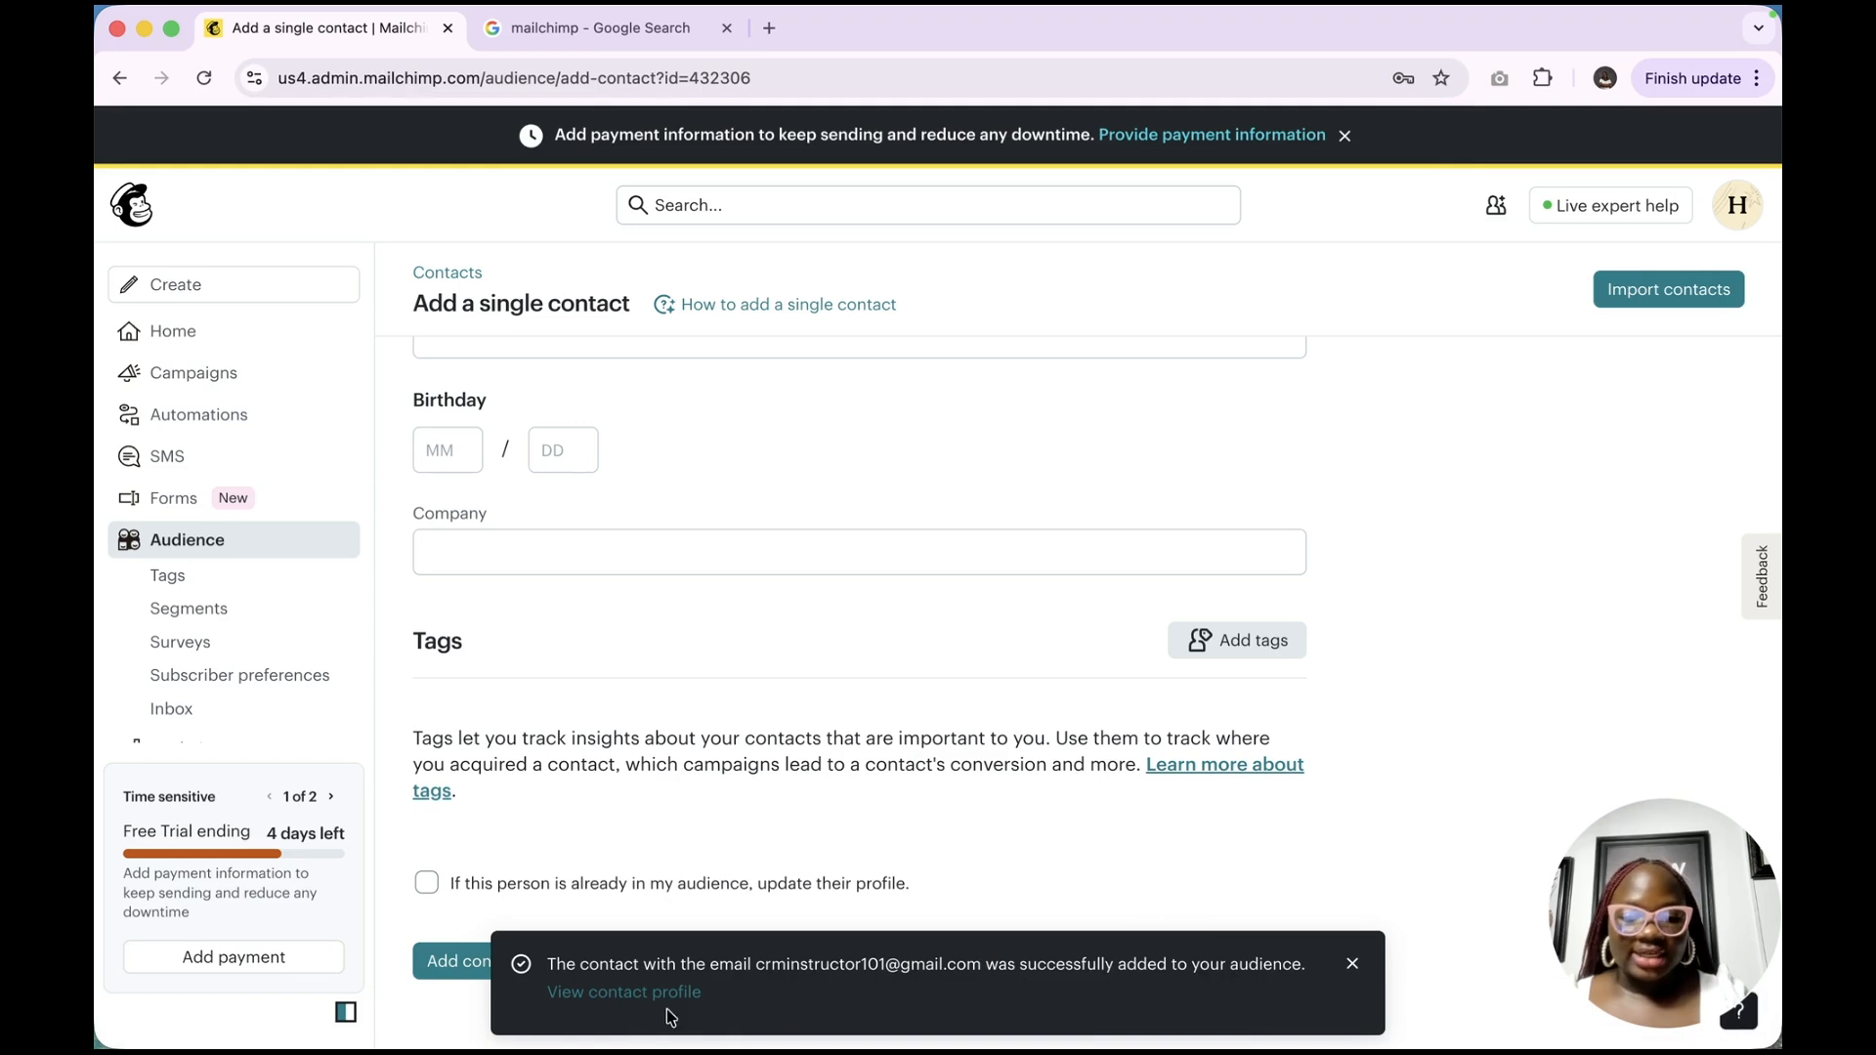
Open the newly added contact's profile and review its information, tags and available actions
left_click(625, 993)
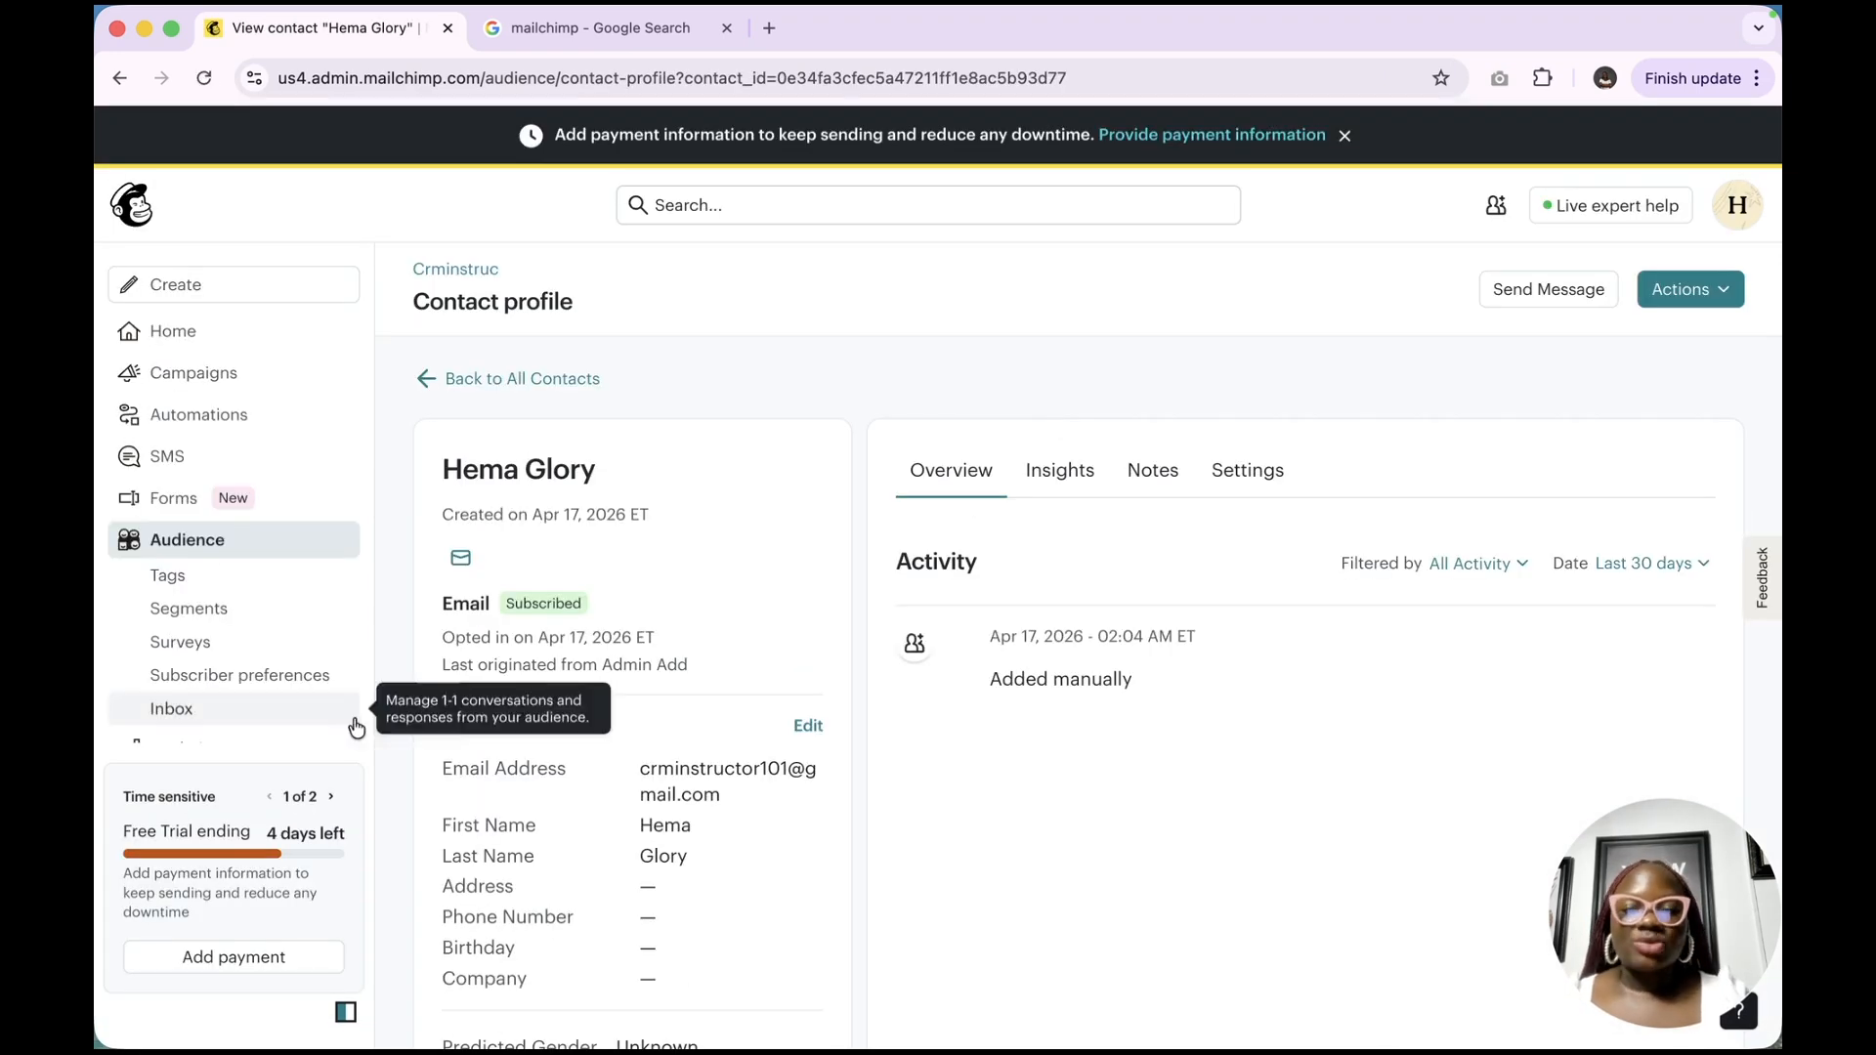
scroll(688, 832, "down", 3)
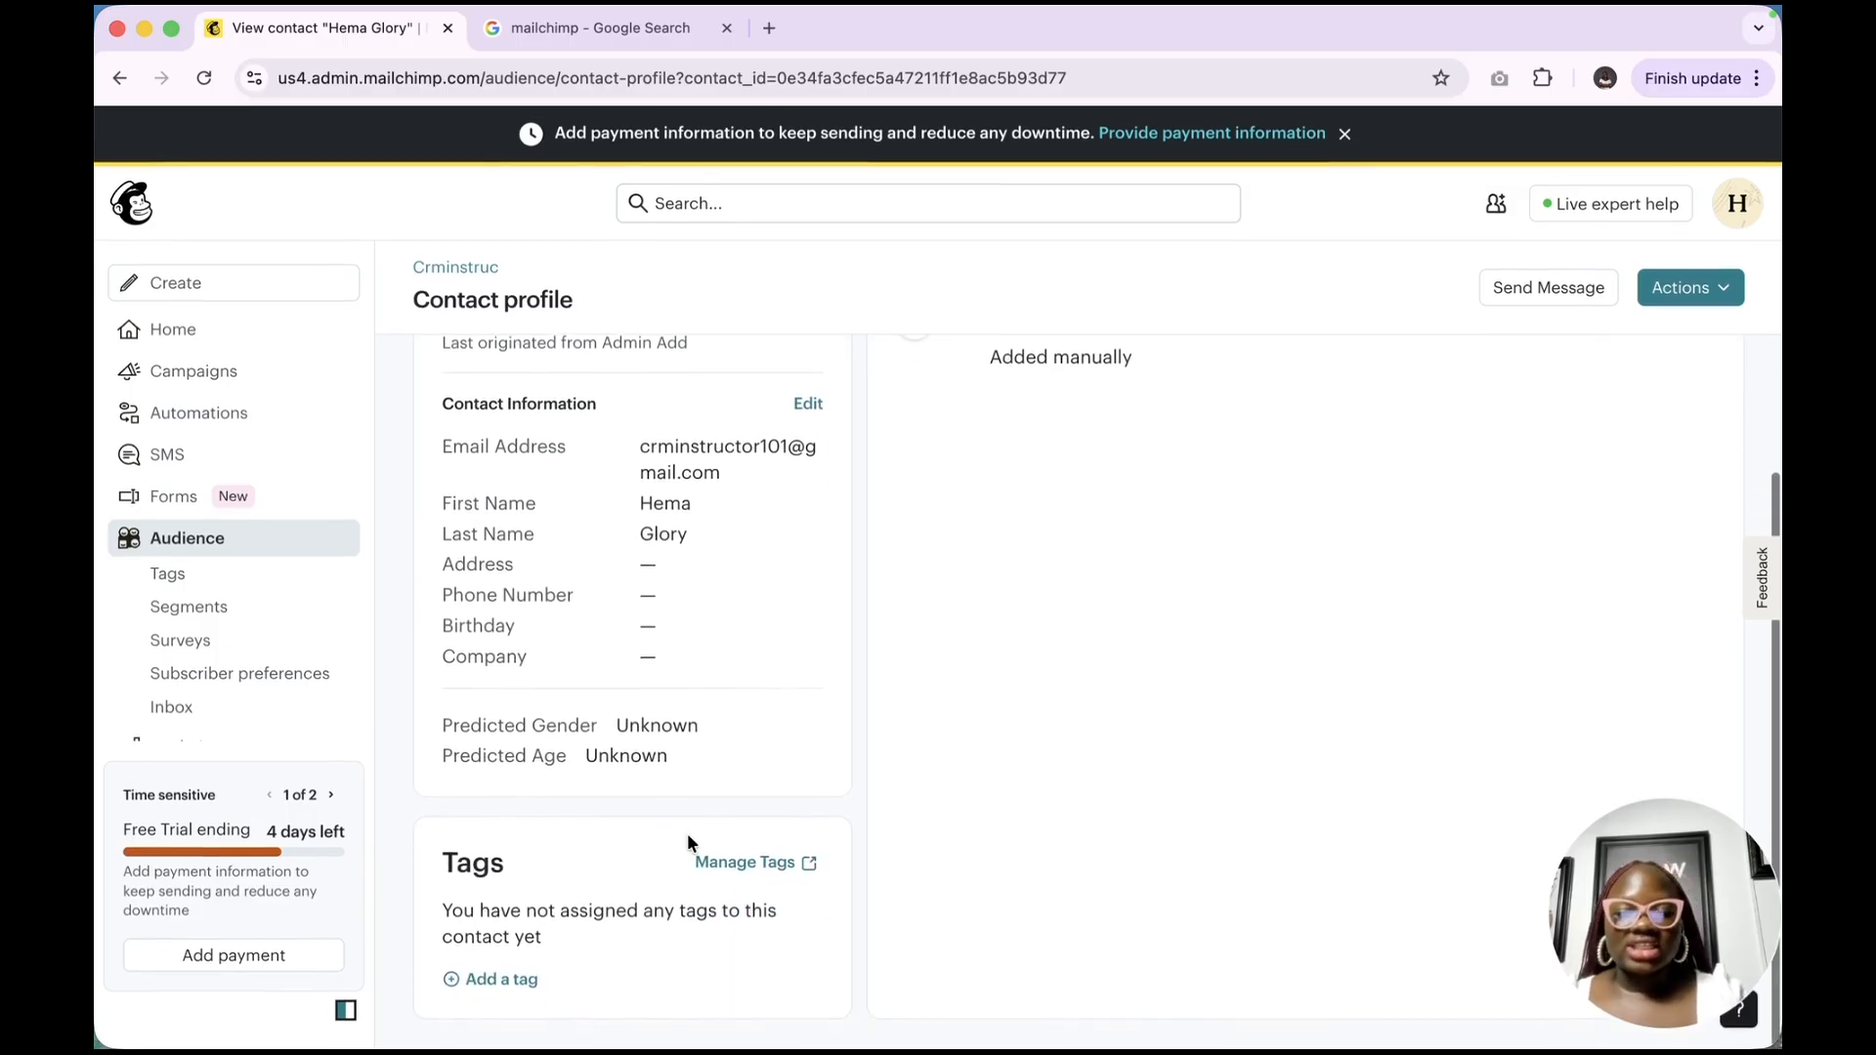
scroll(661, 478, "up", 4)
scroll(662, 500, "down", 1)
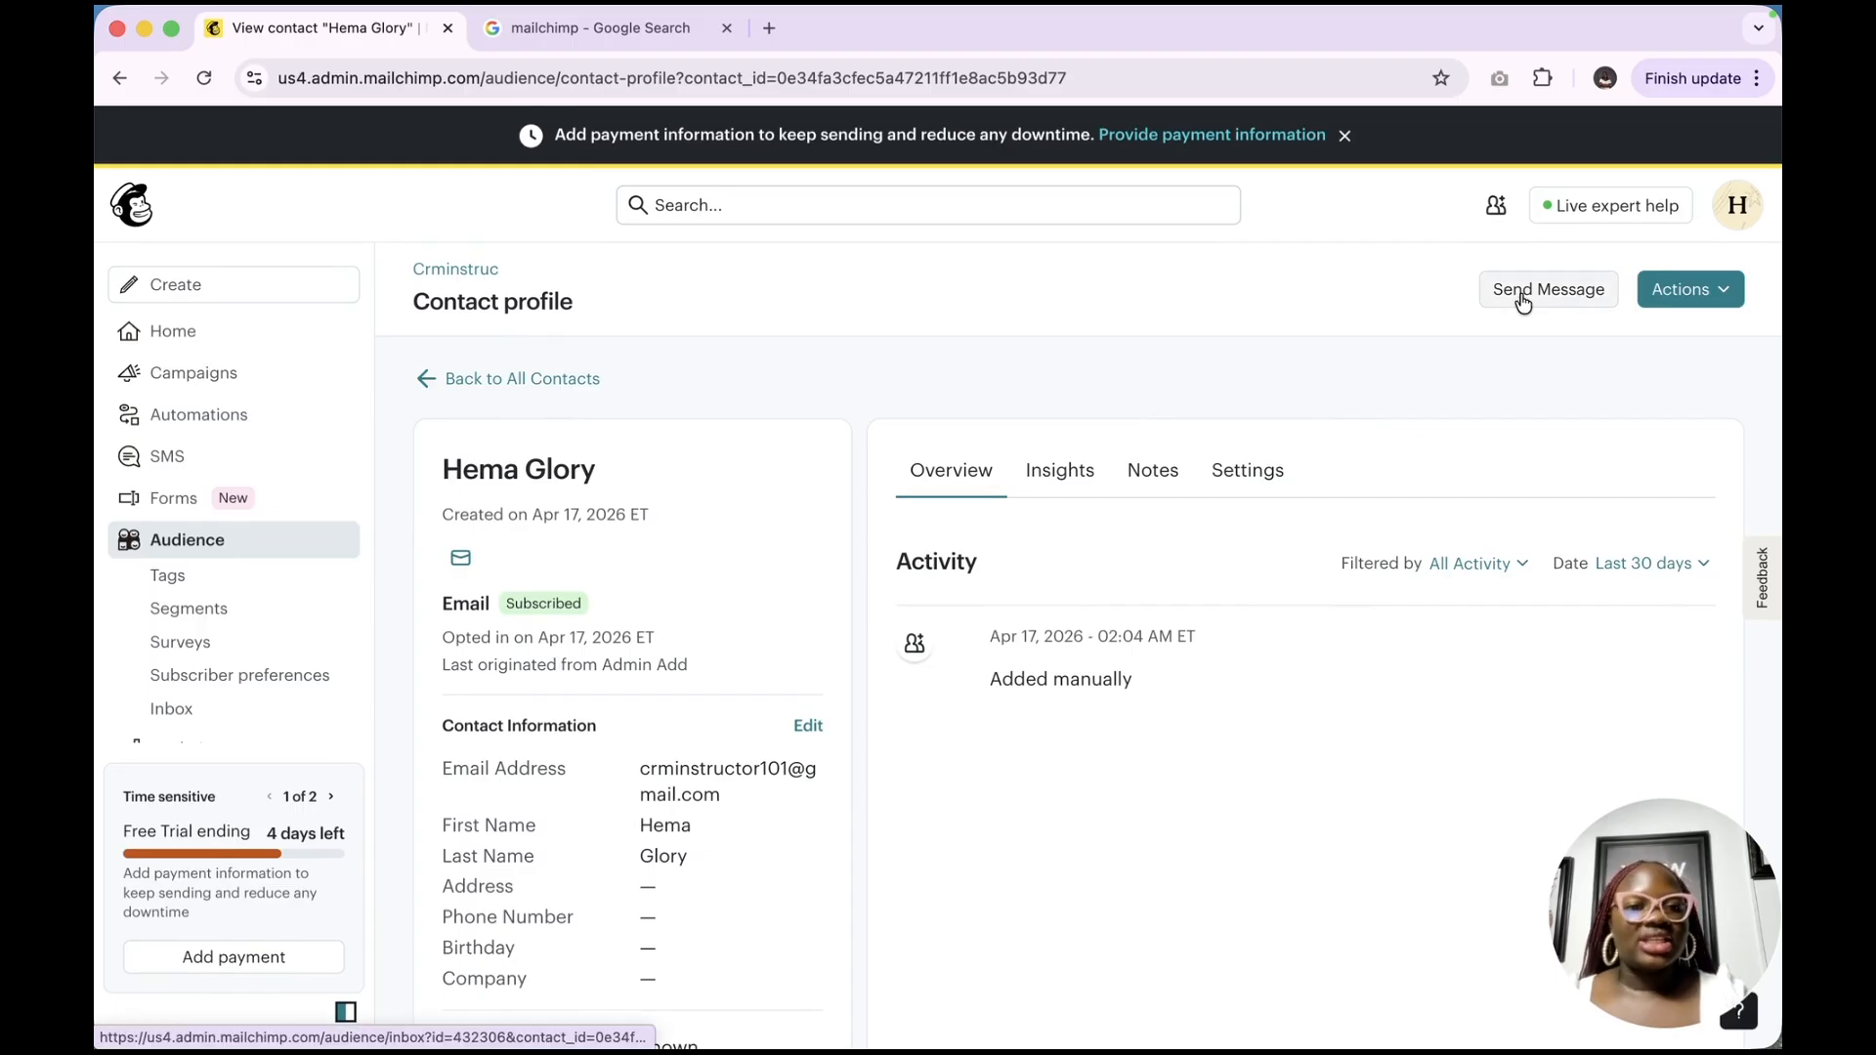
left_click(1695, 296)
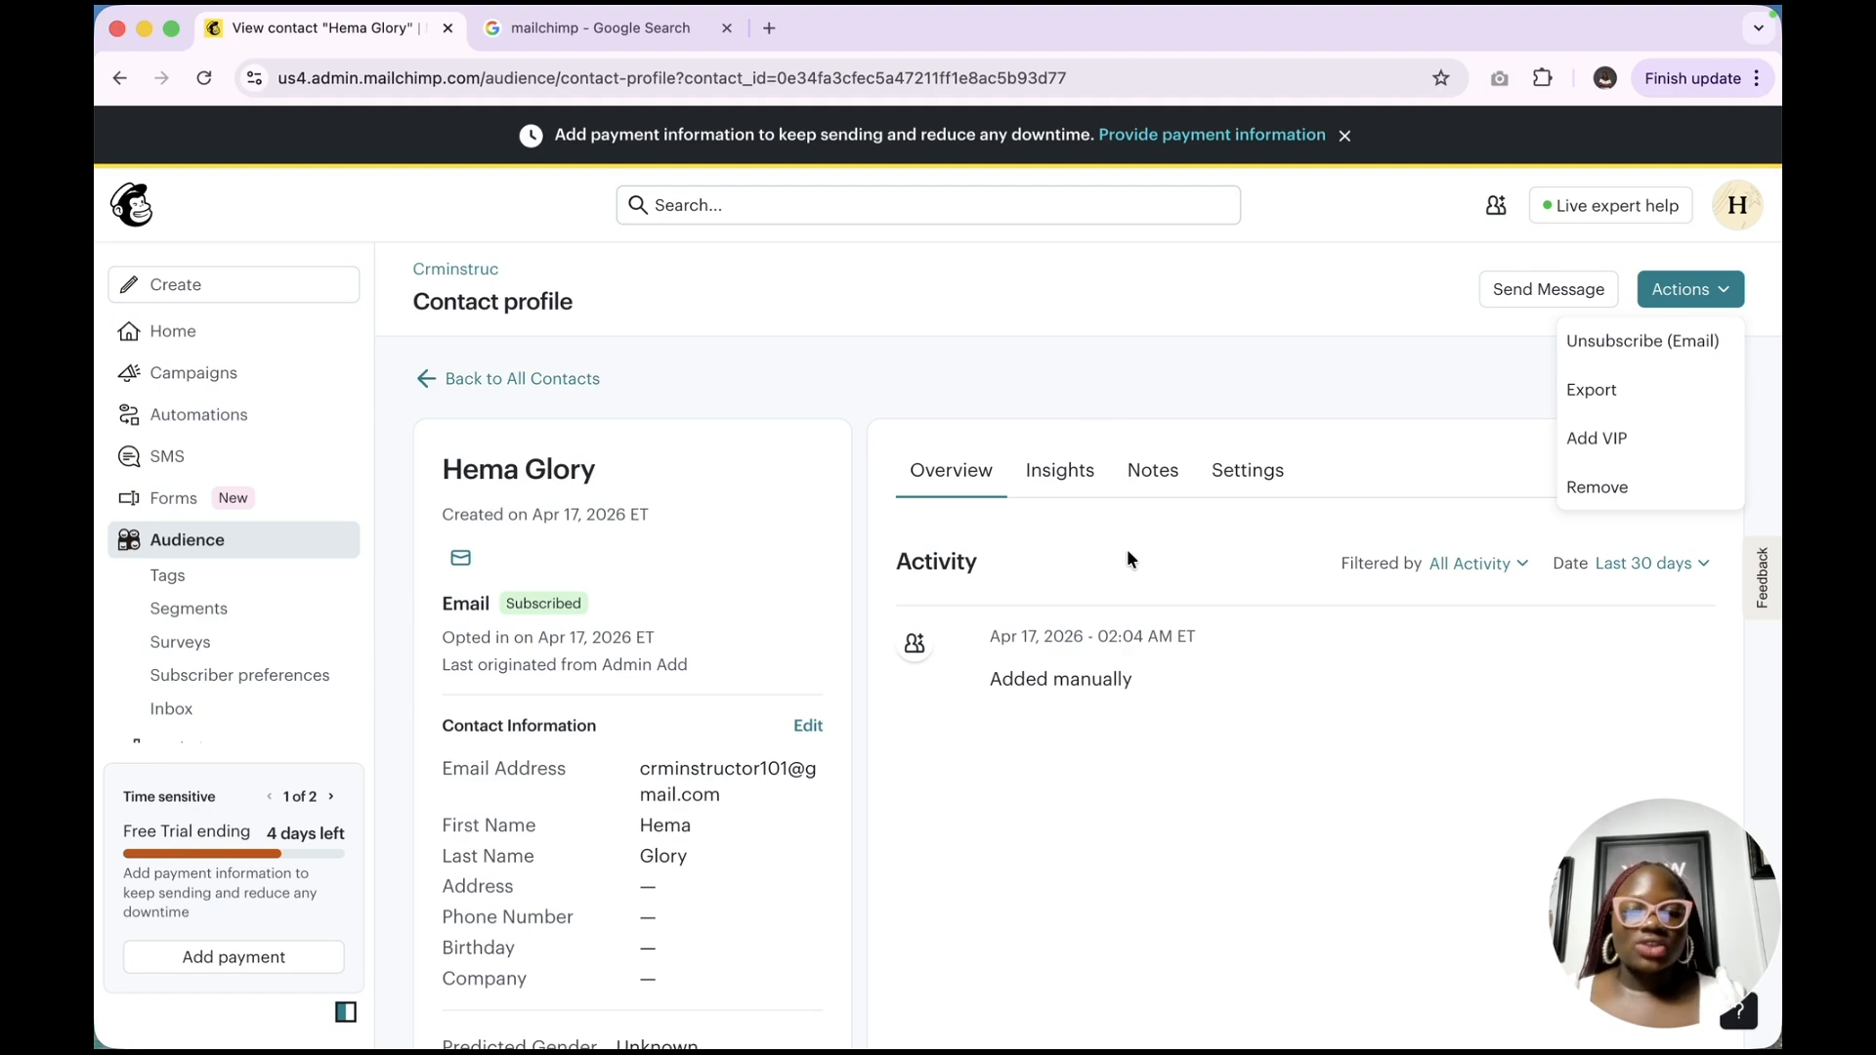
Return to all contacts and start a contact import using the Upload a file method
left_click(426, 376)
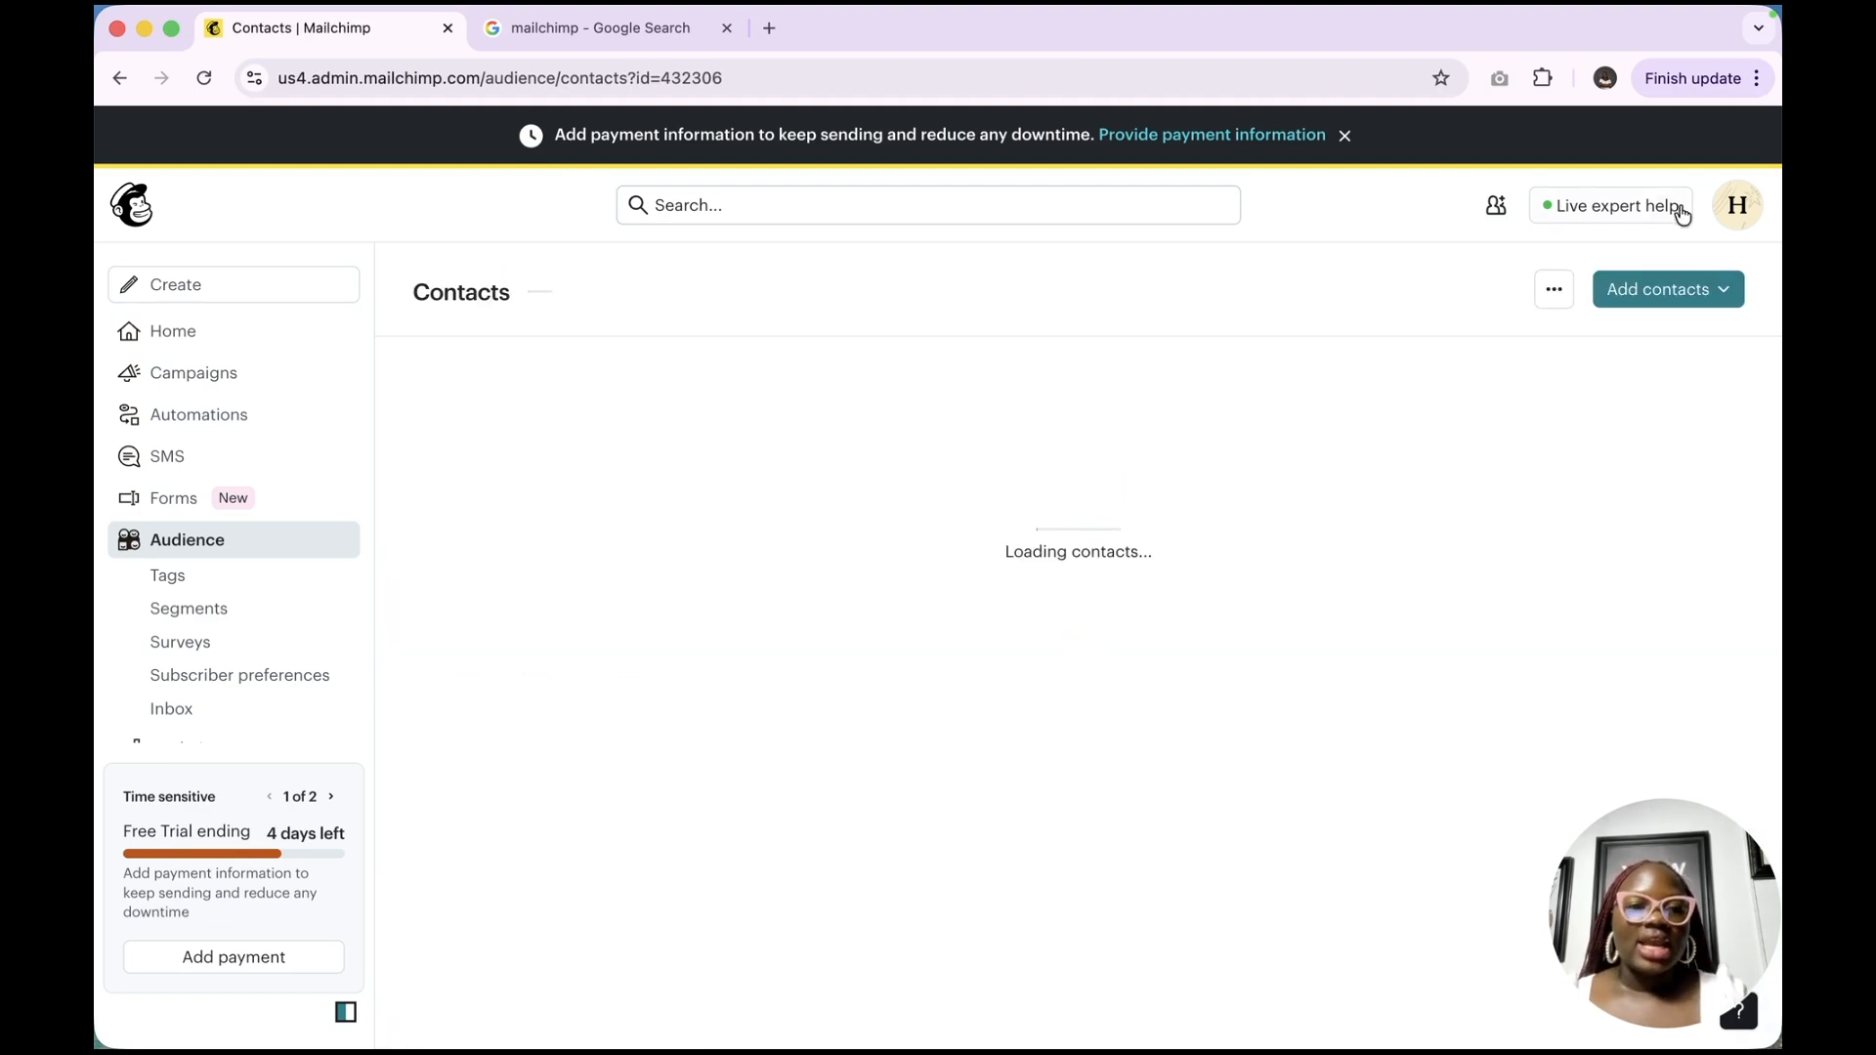
left_click(1672, 293)
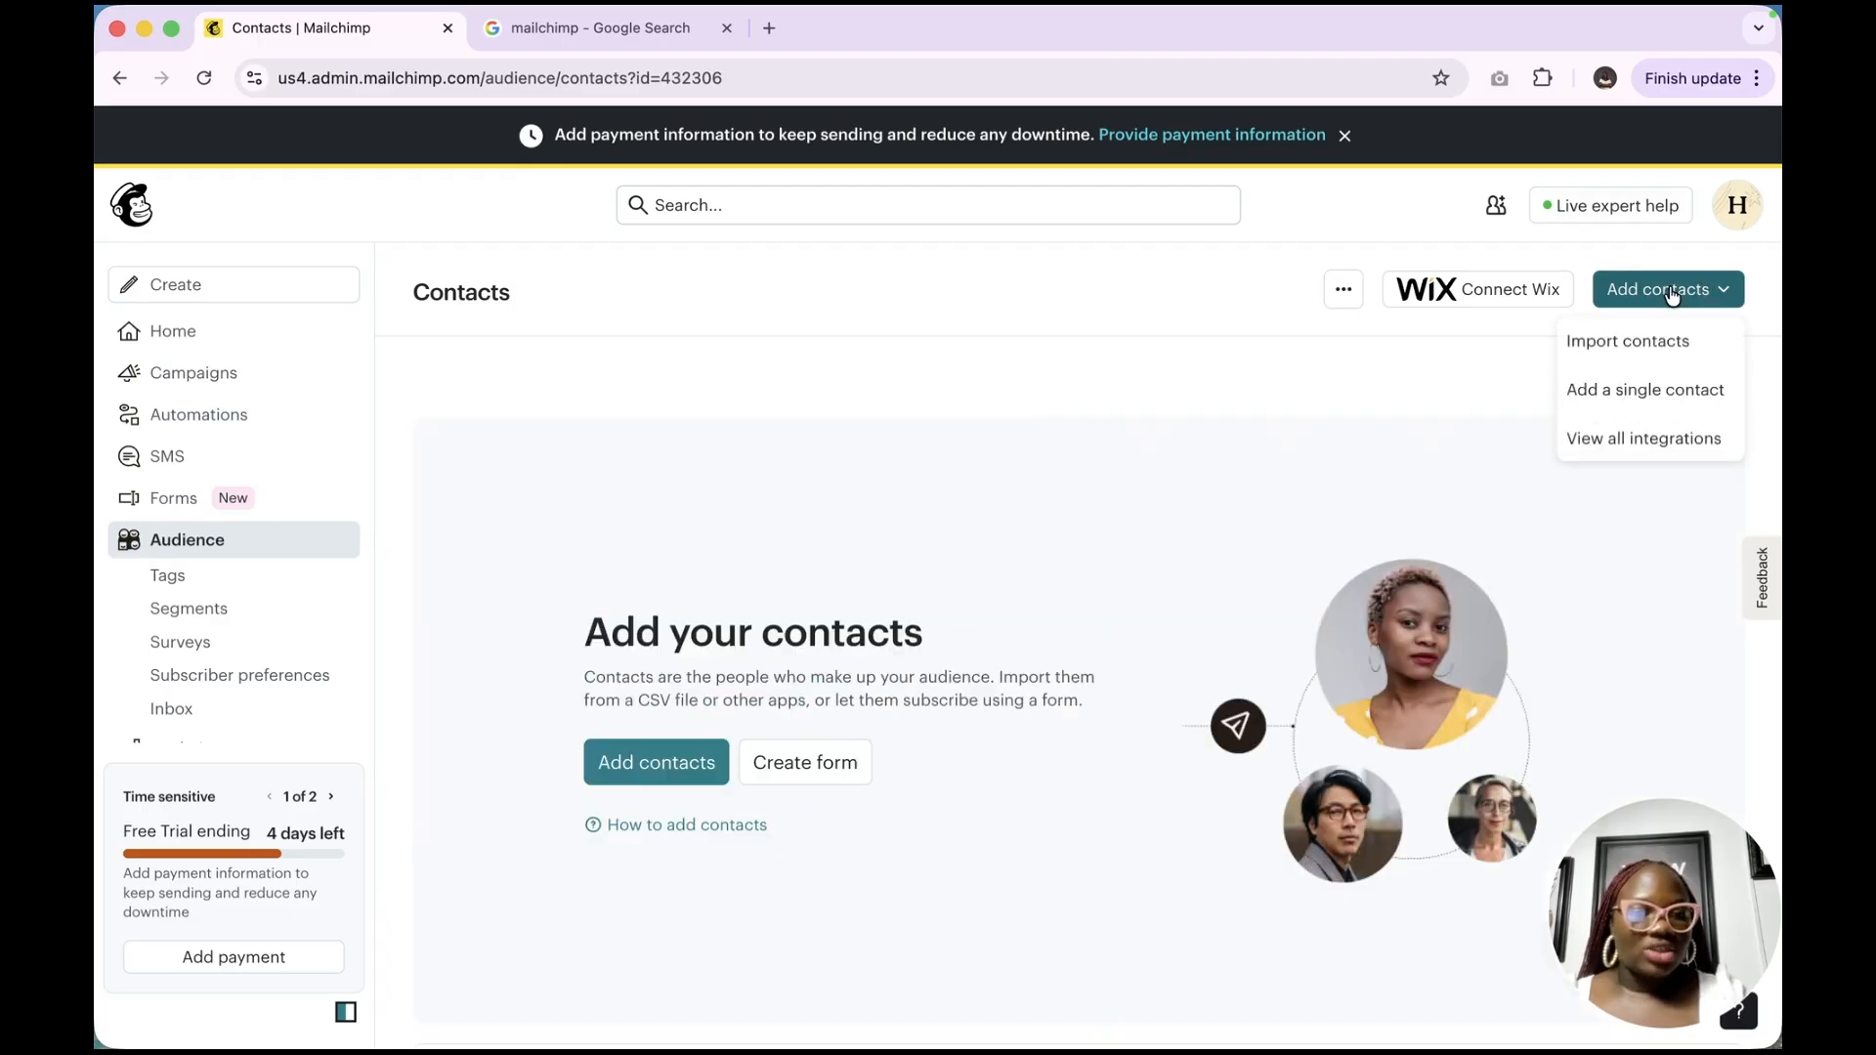
left_click(1612, 342)
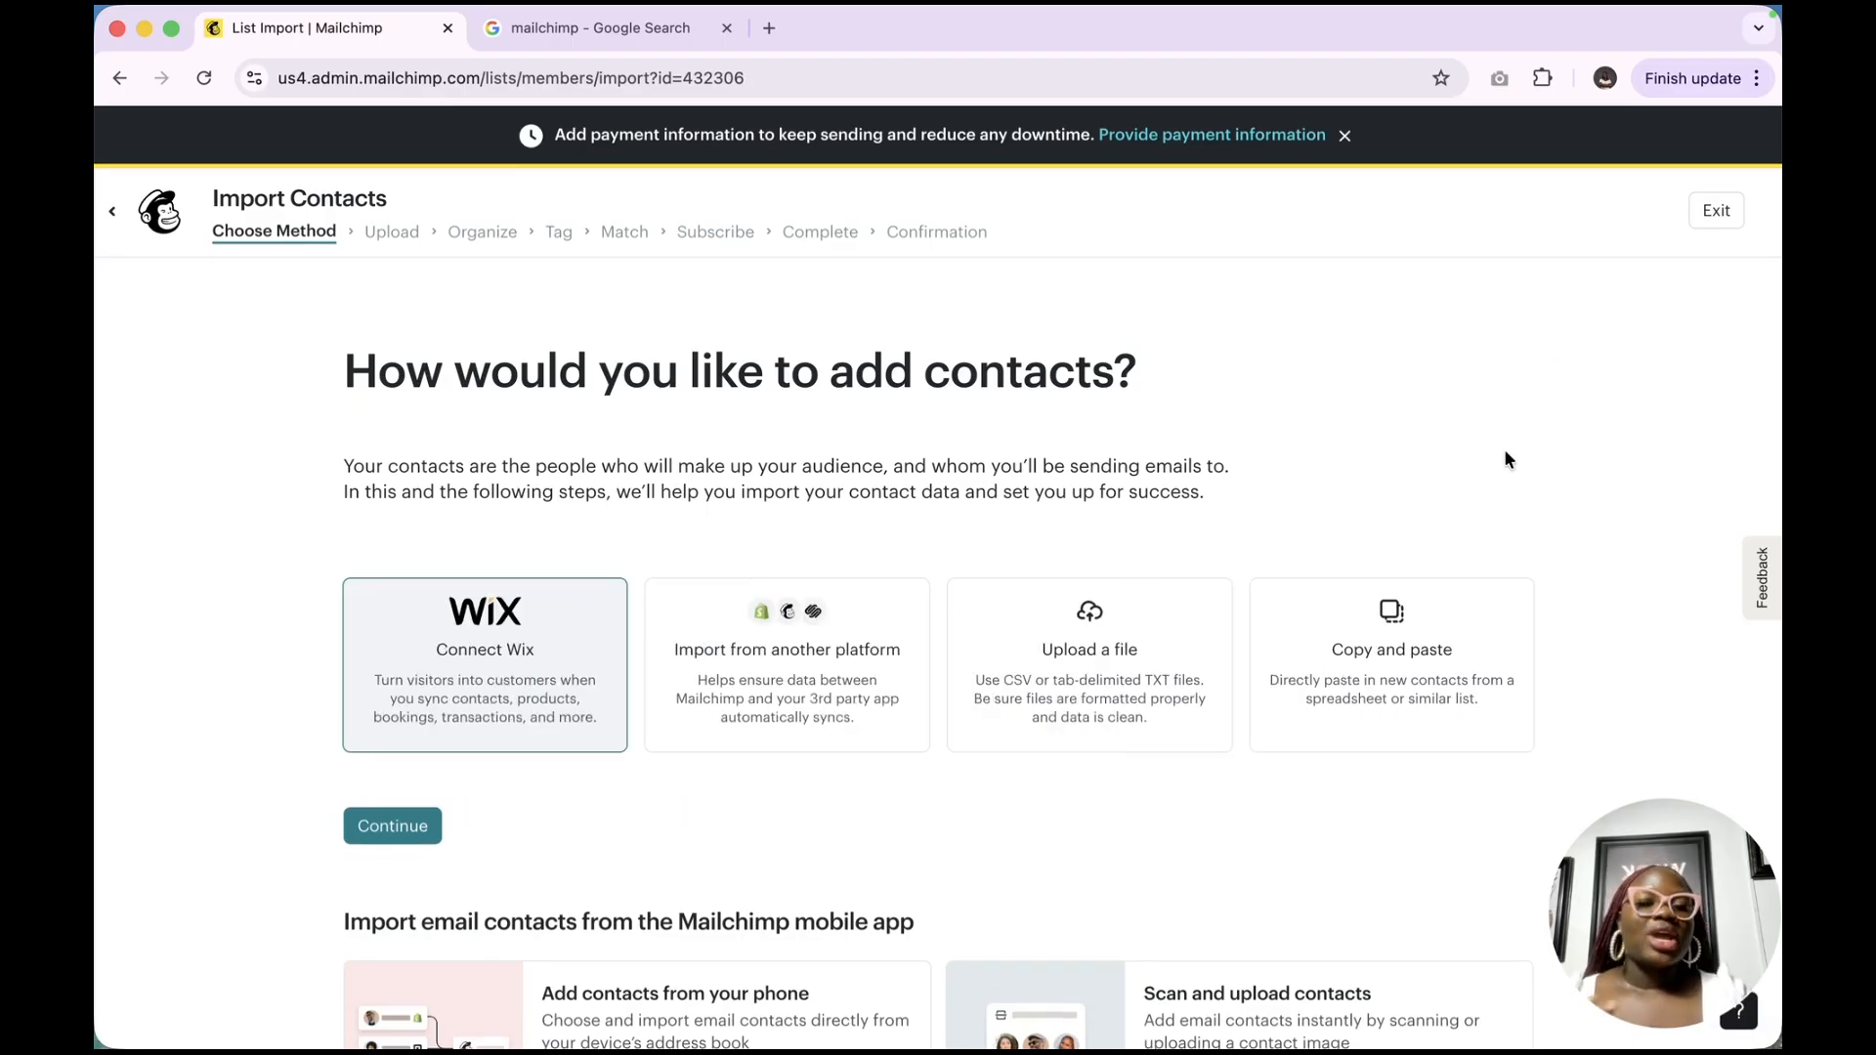
scroll(1148, 783, "down", 2)
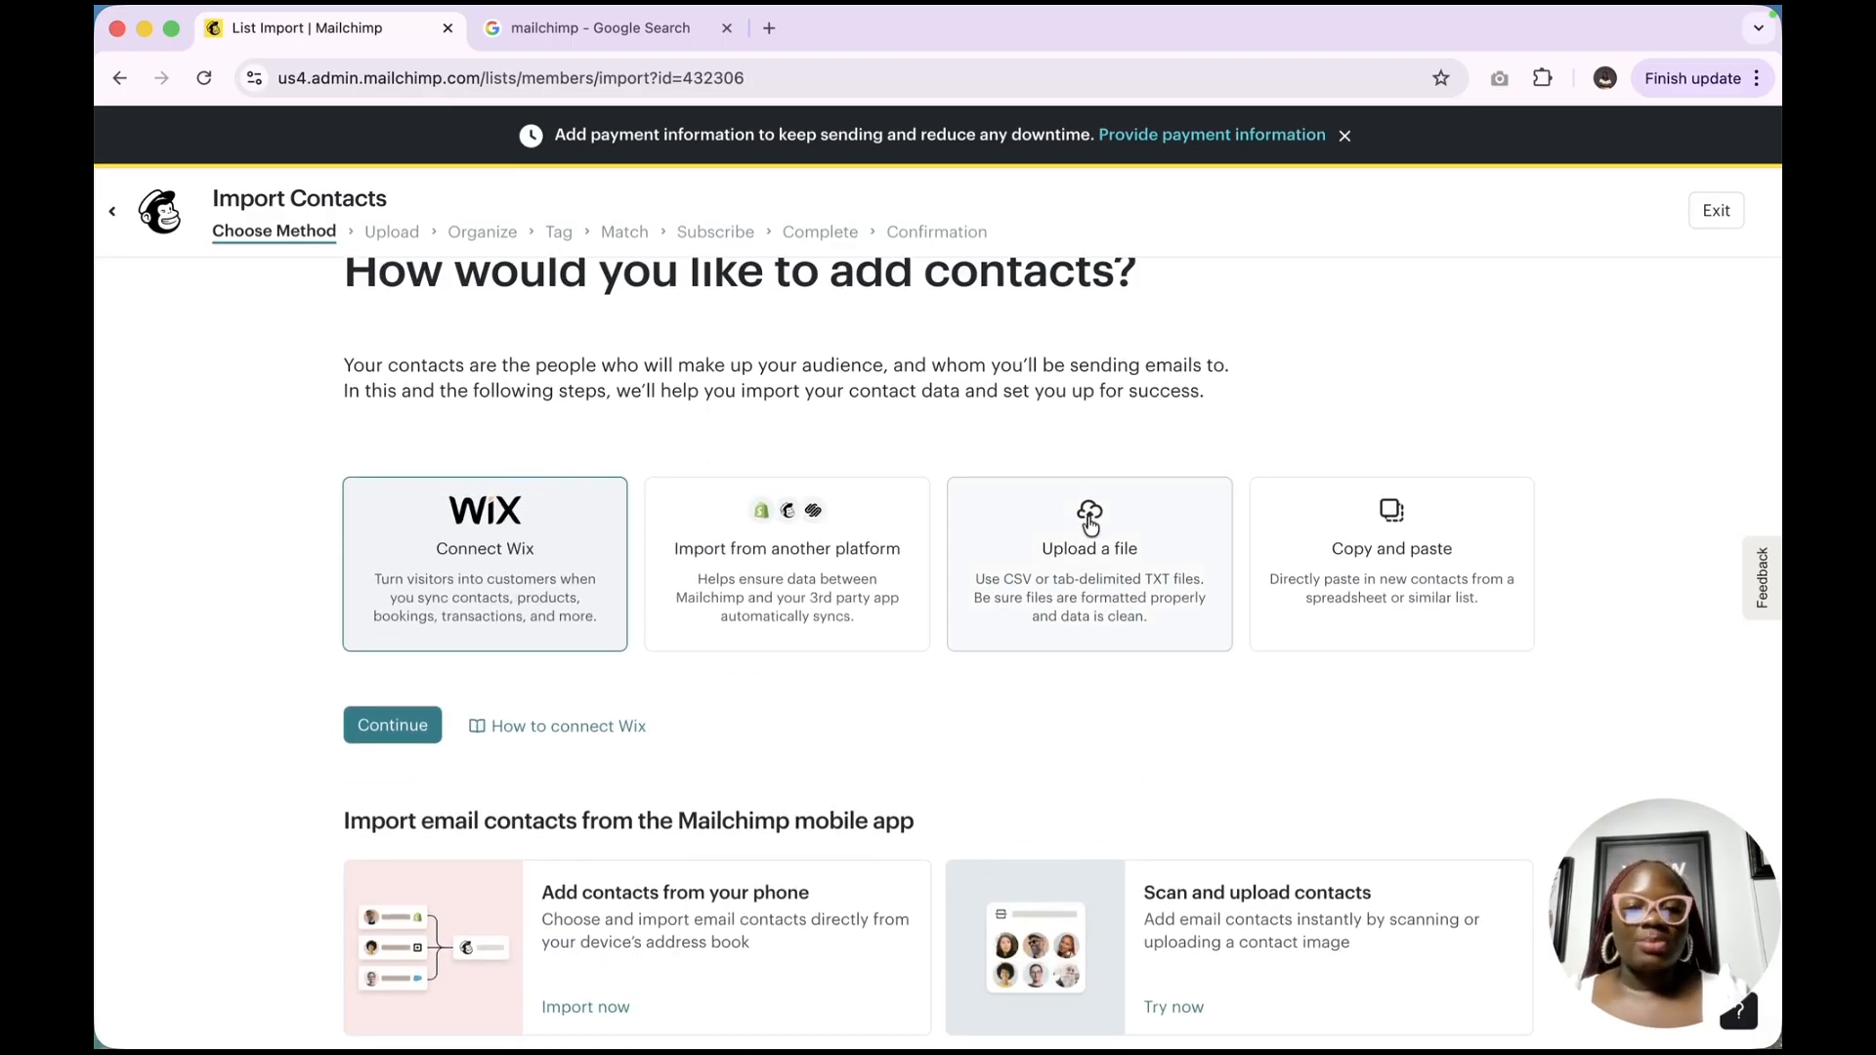
left_click(1111, 583)
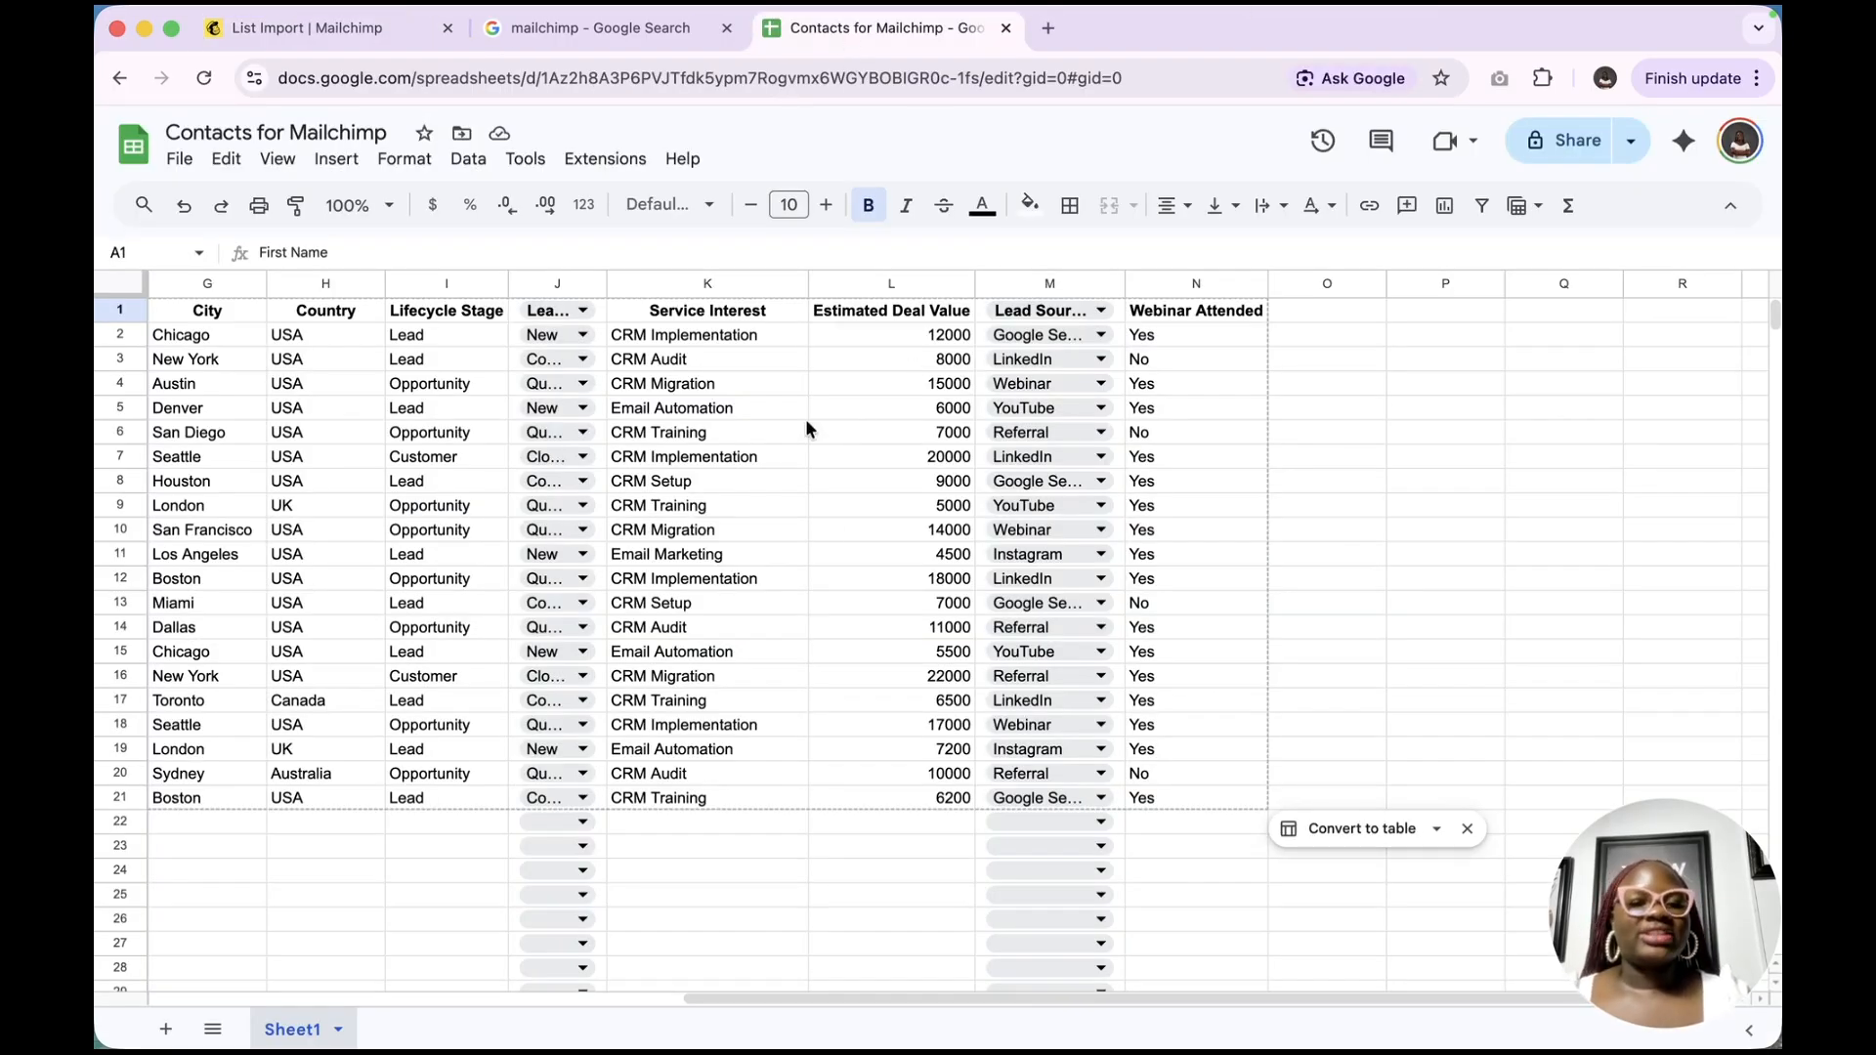
Examine the columns of the "Contacts for Mailchimp" spreadsheet in Google Sheets, from First Name through Webinar Attended
scroll(972, 464, "left", 10)
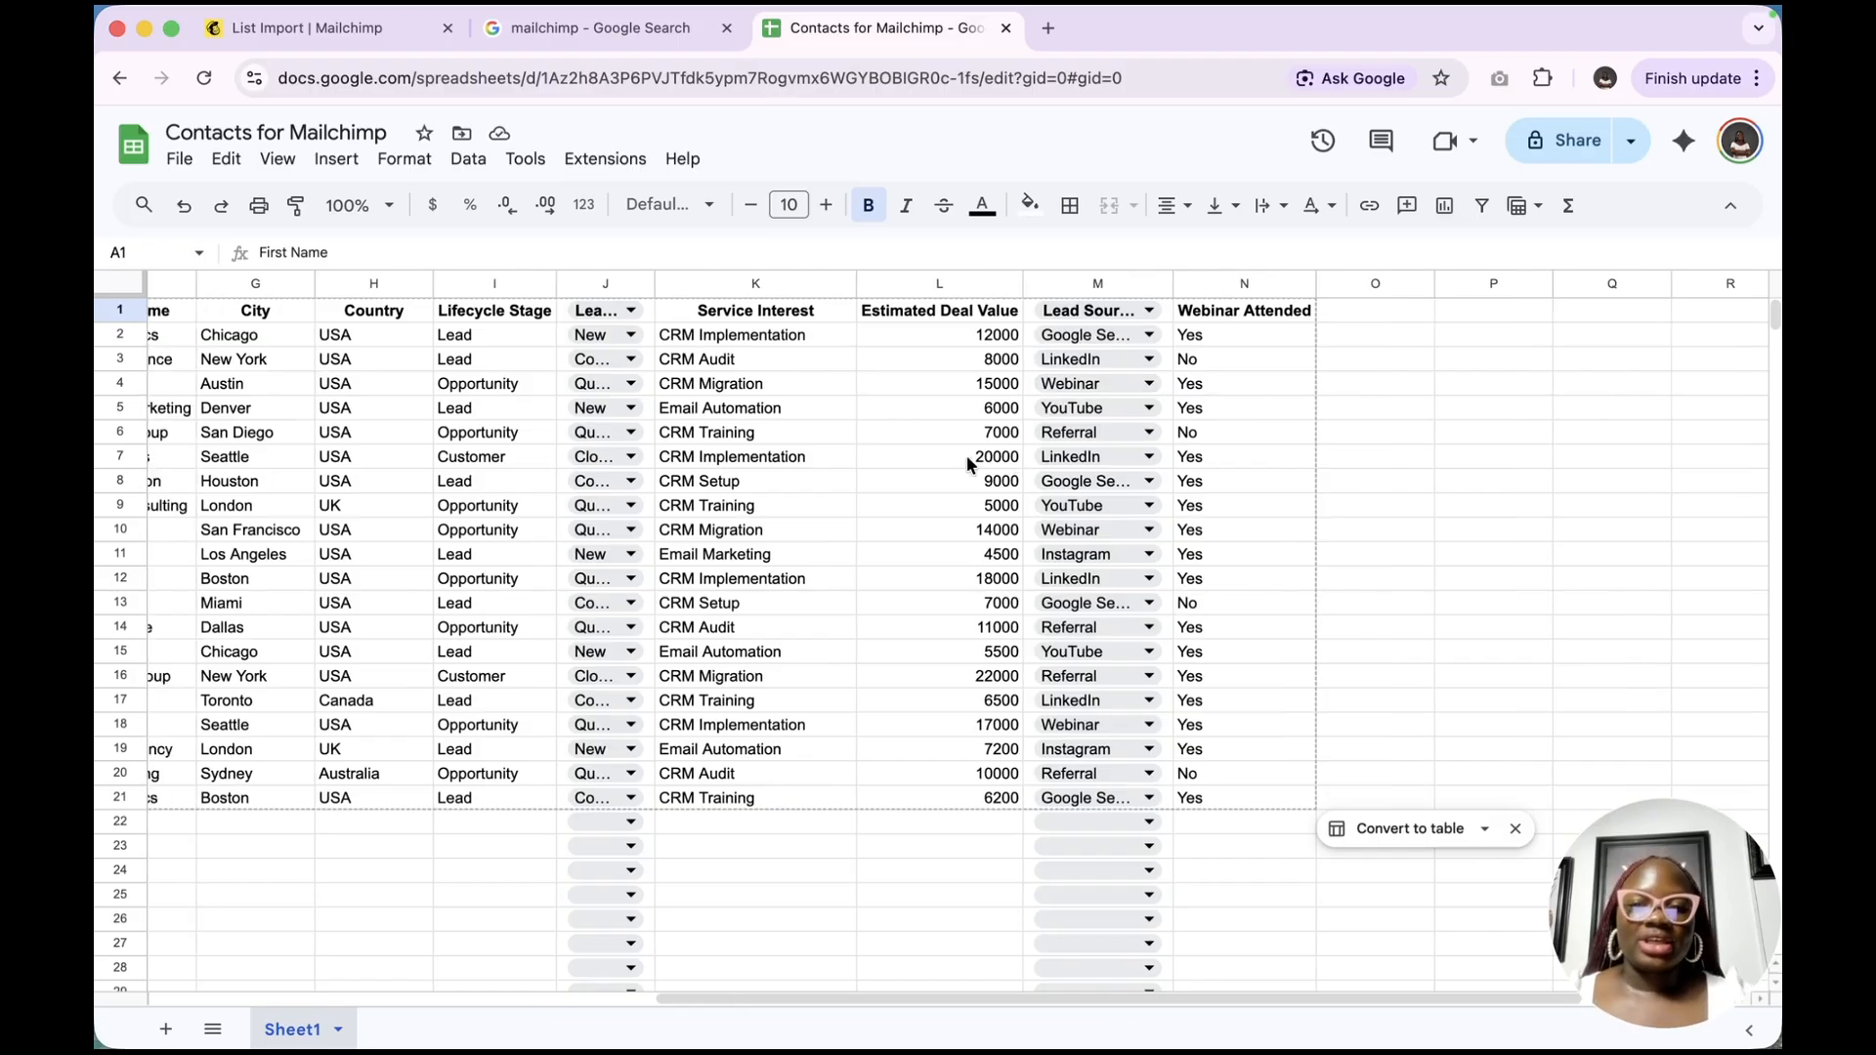
scroll(972, 464, "right", 2)
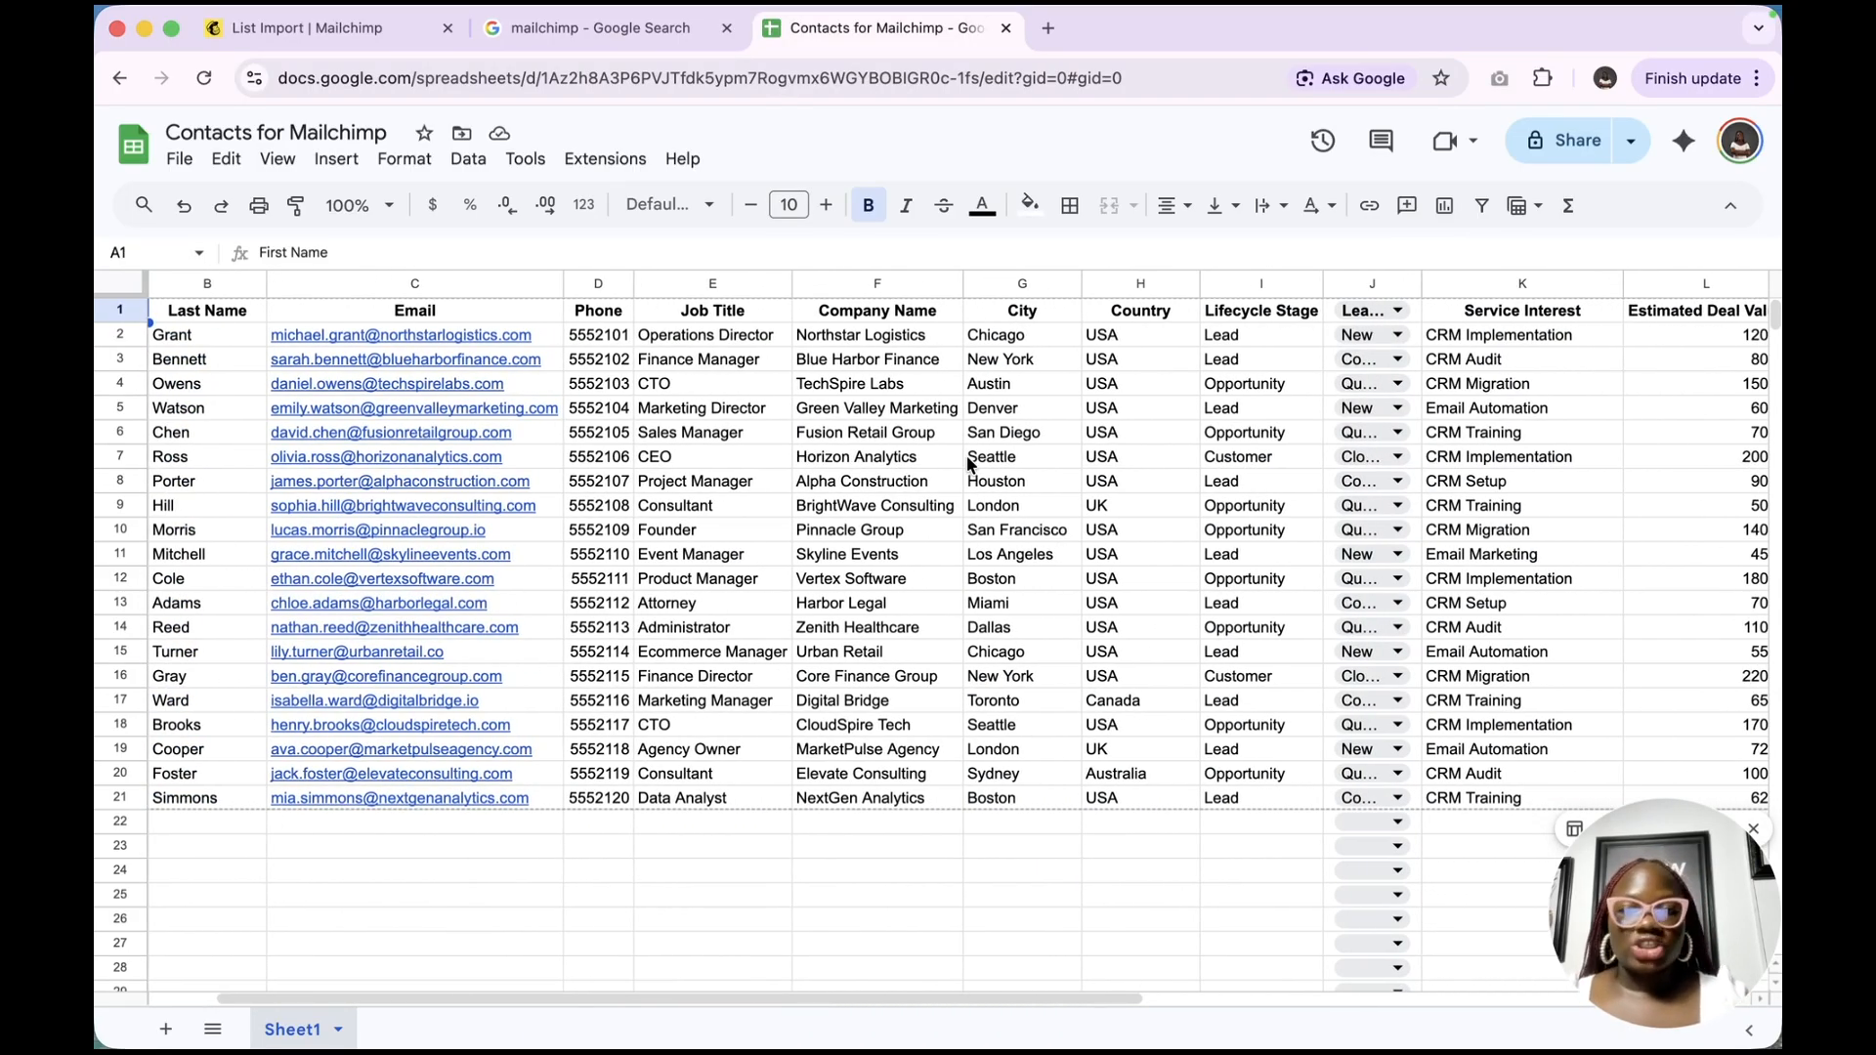
scroll(972, 464, "left", 2)
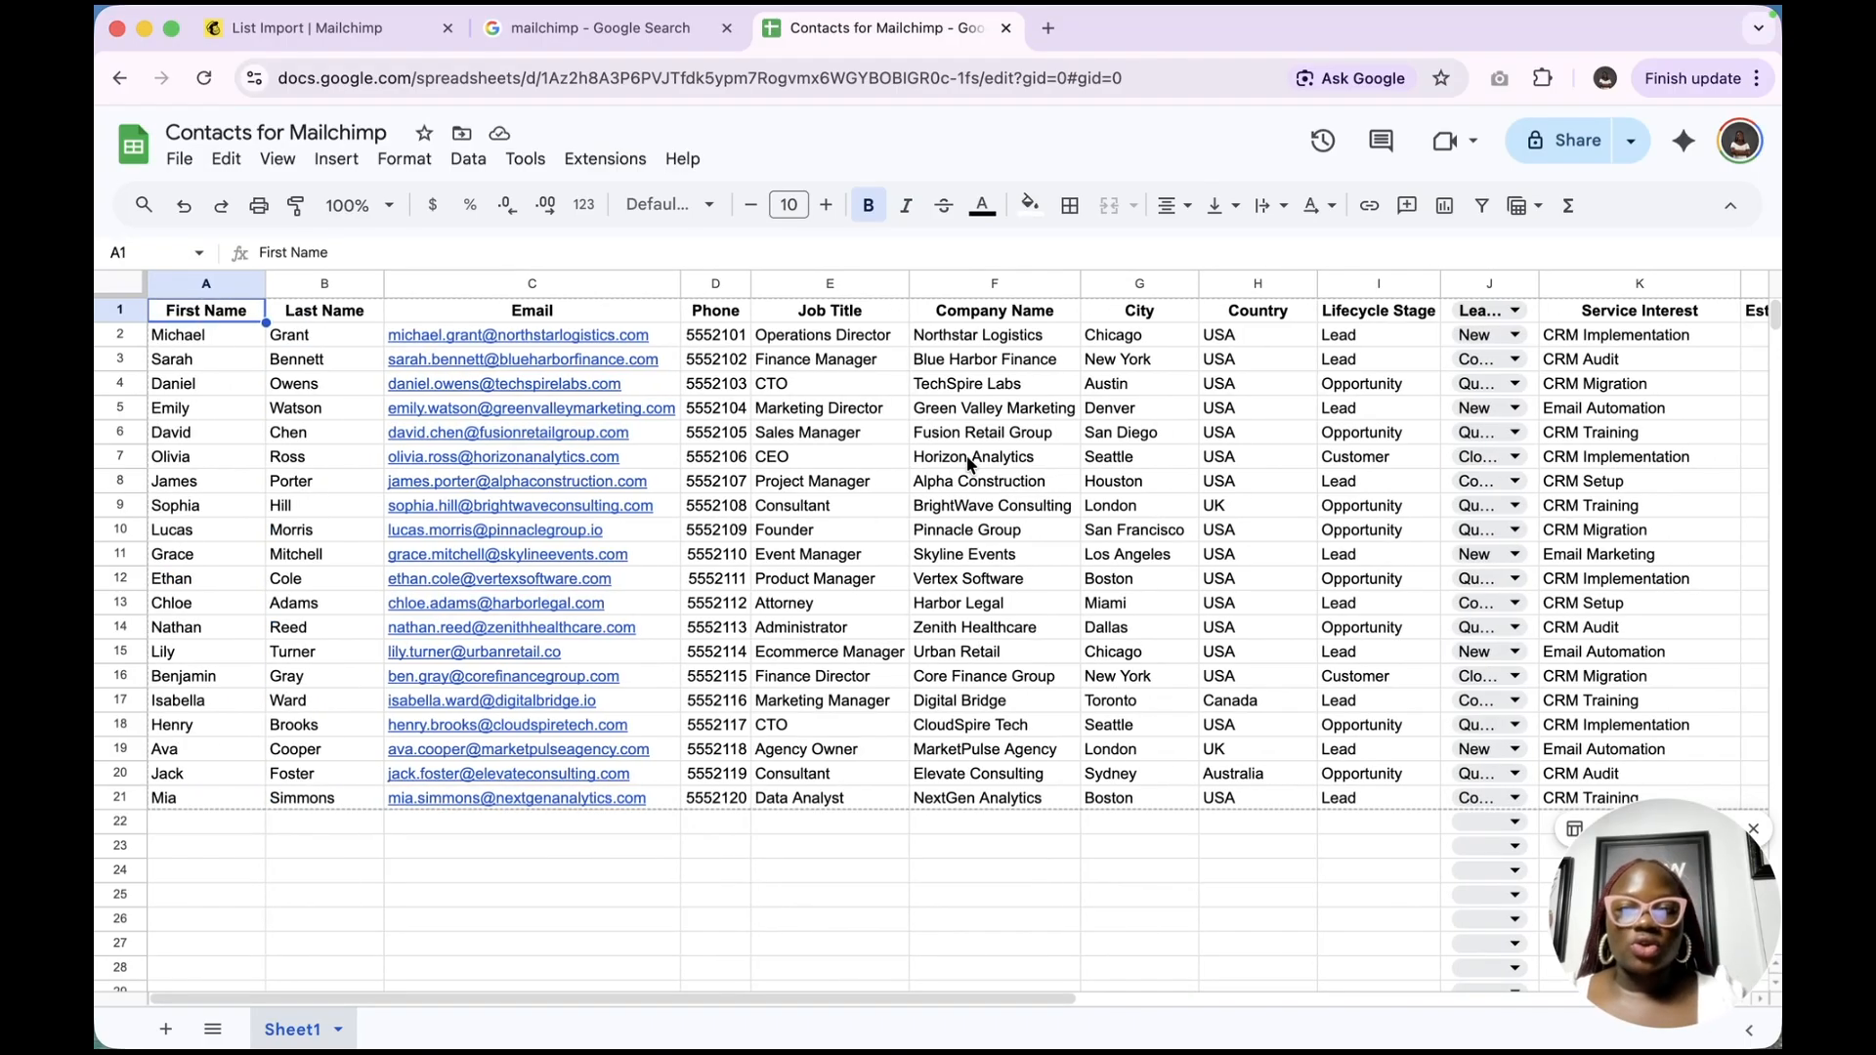
scroll(972, 464, "right", 1)
scroll(965, 456, "left", 1)
scroll(965, 455, "right", 2)
scroll(965, 455, "right", 5)
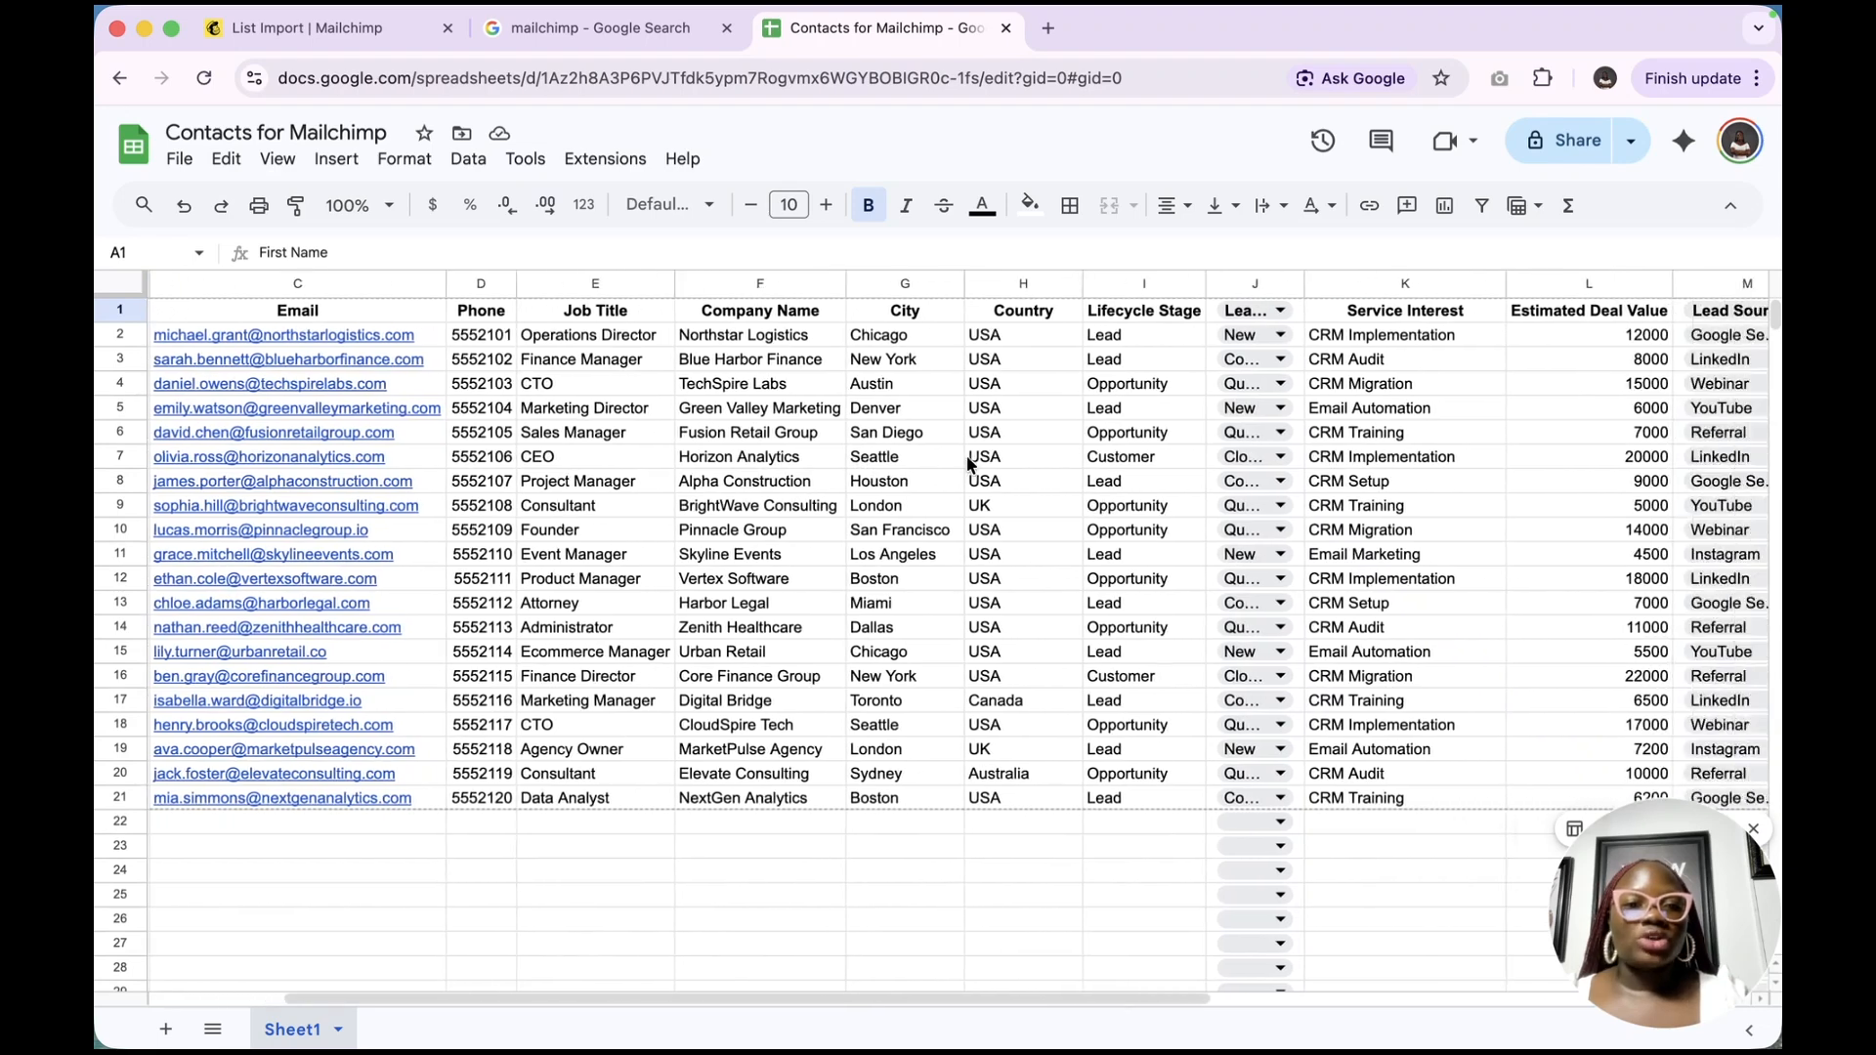